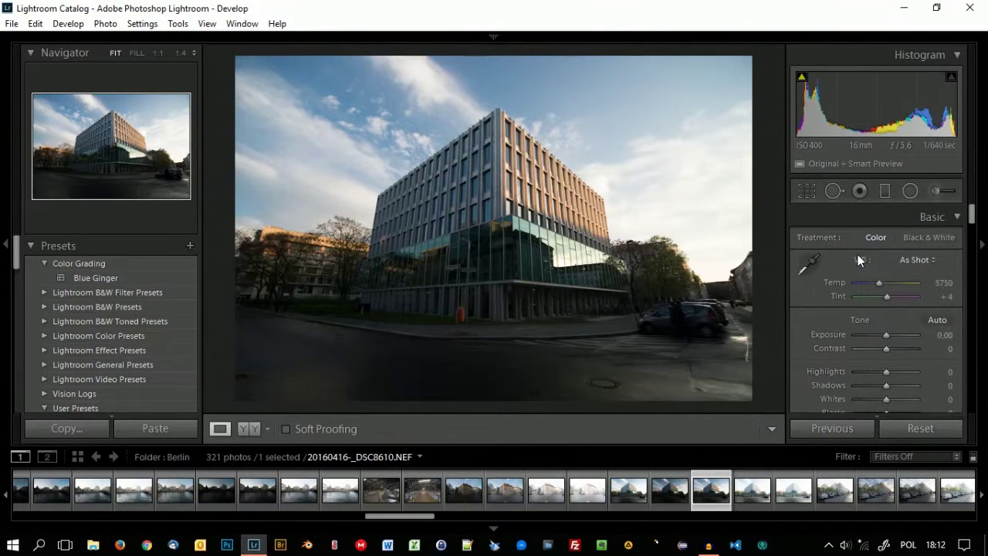
# Scroll the Develop panels for the Berlin office photo 20160416-_DSC8610.NEF to show the Basic settings.
pyautogui.scroll(-1, 853, 263)
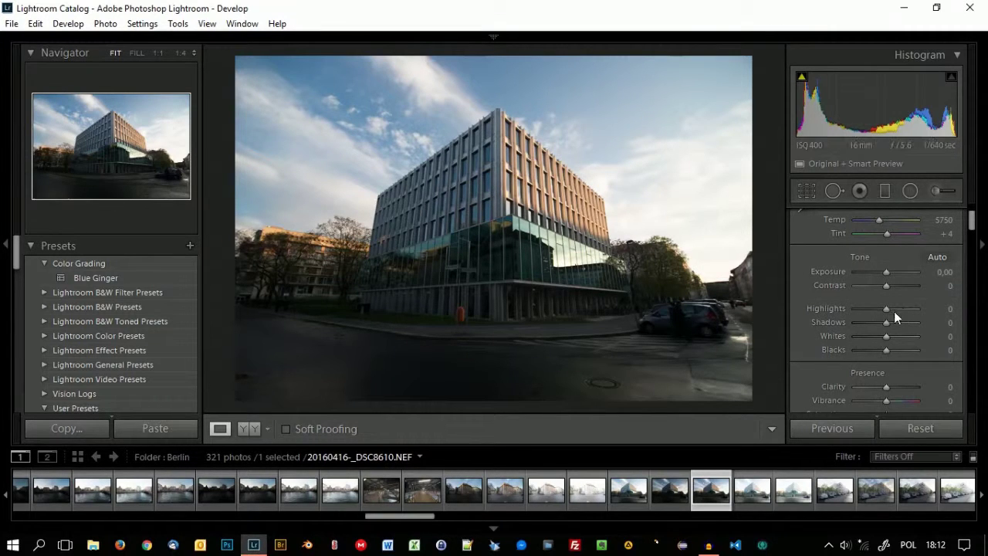
pyautogui.scroll(-1, 881, 331)
pyautogui.scroll(-1, 881, 331)
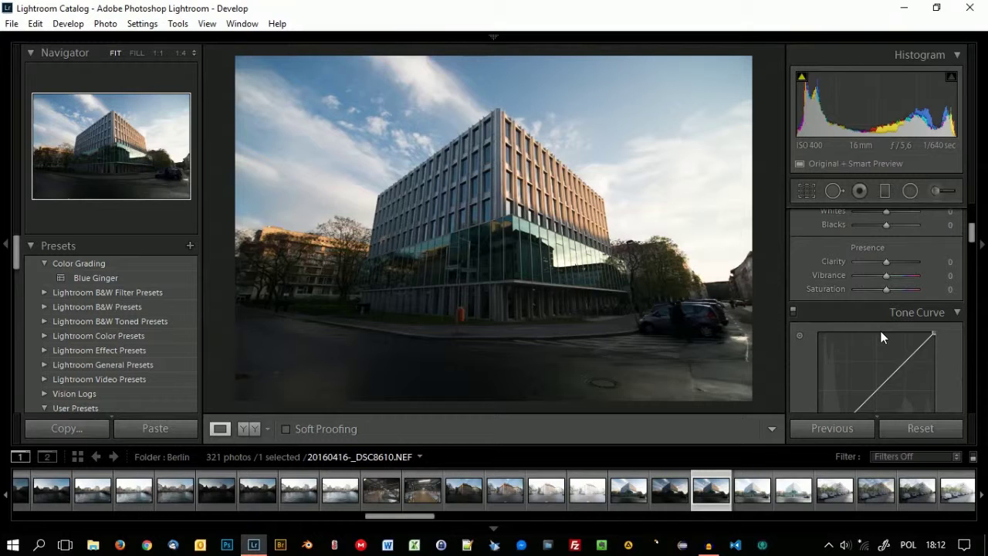
pyautogui.scroll(-2, 880, 330)
pyautogui.scroll(2, 879, 317)
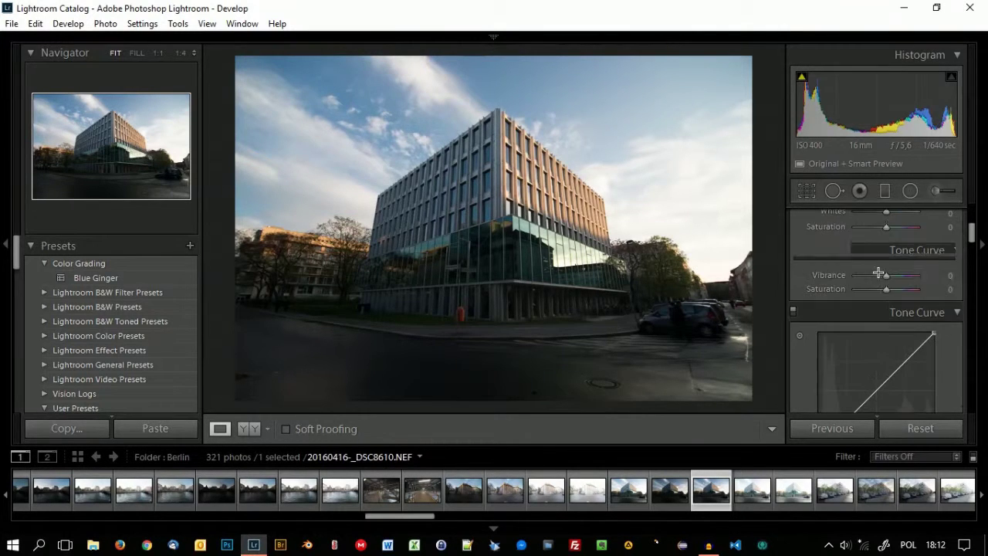
pyautogui.scroll(-3, 873, 315)
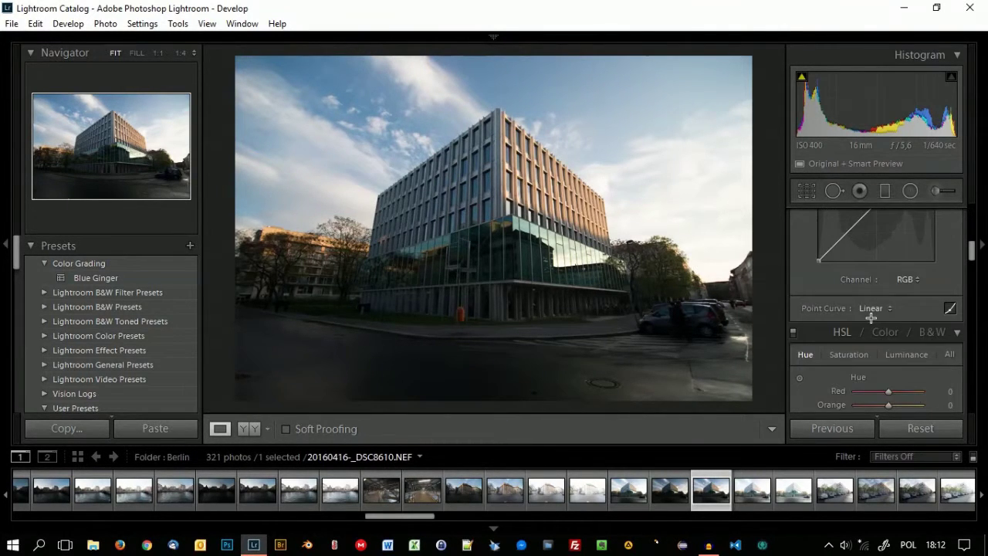
pyautogui.scroll(-1, 873, 316)
pyautogui.scroll(-2, 877, 314)
pyautogui.scroll(-1, 882, 288)
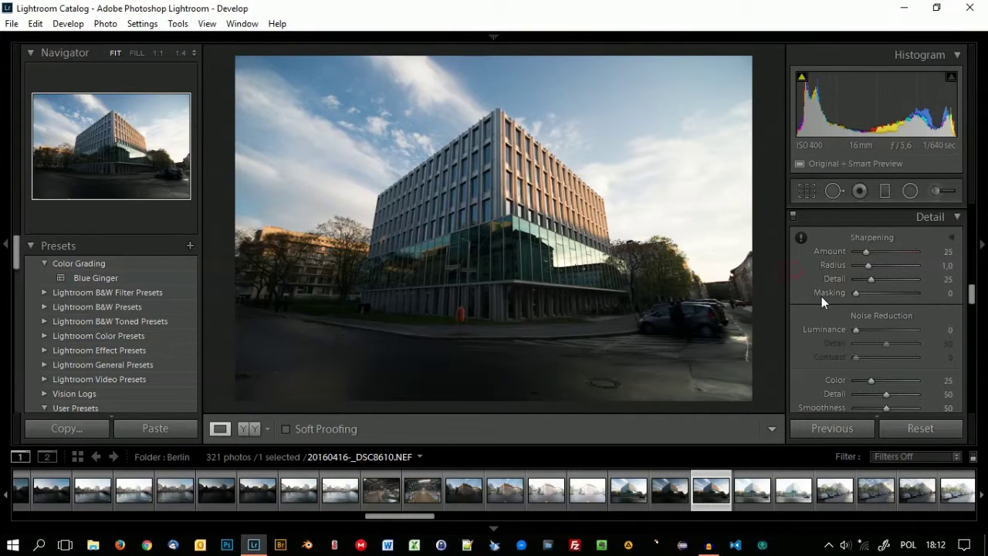
pyautogui.press(',')
pyautogui.scroll(3, 868, 301)
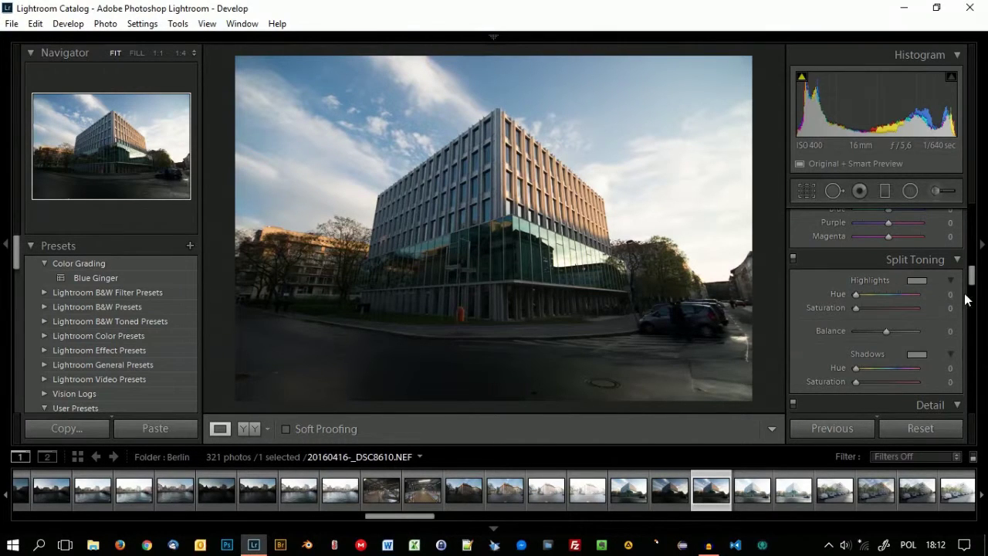
pyautogui.moveTo(971, 277); pyautogui.dragTo(971, 219)
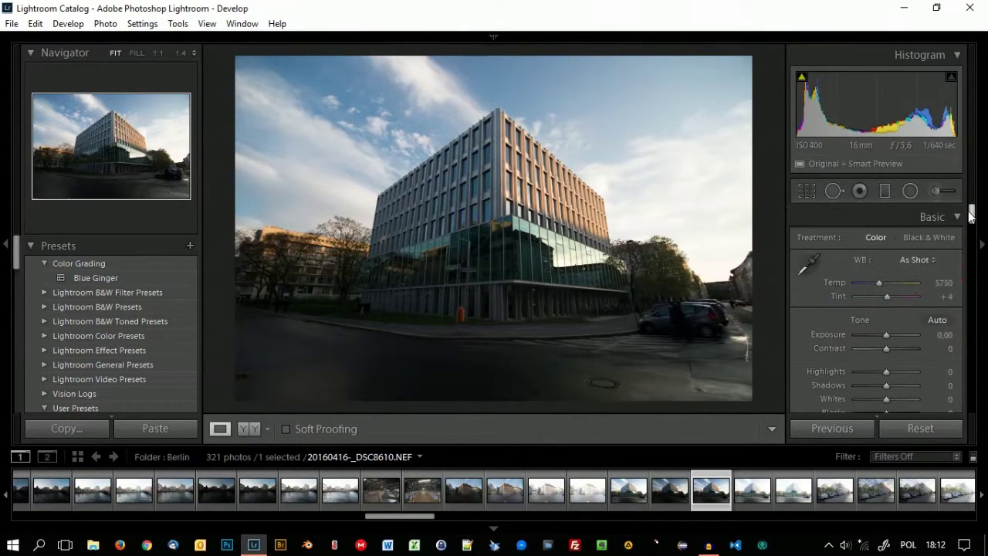
pyautogui.rightClick(930, 219)
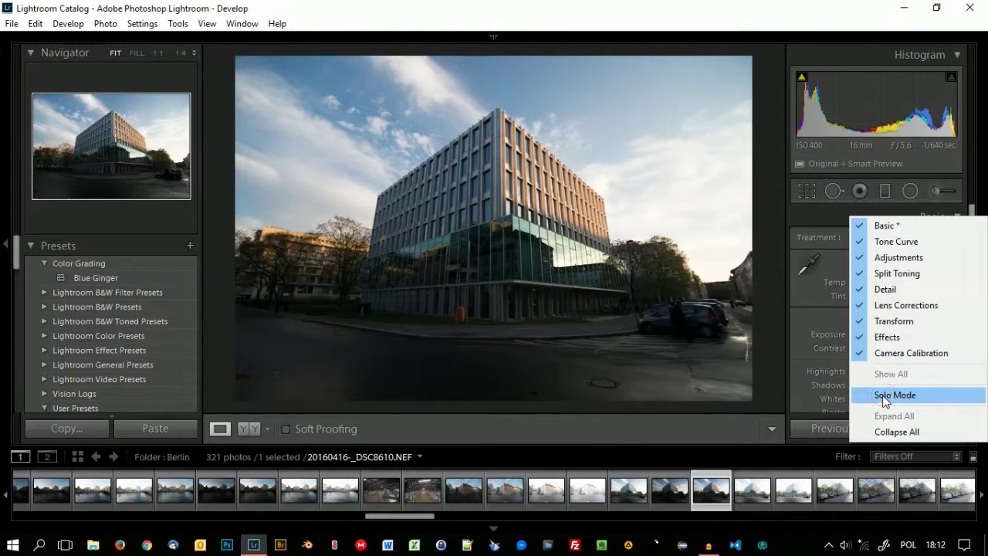
# Turn on Solo Mode so only one adjustment panel stays open at a time.
pyautogui.click(885, 397)
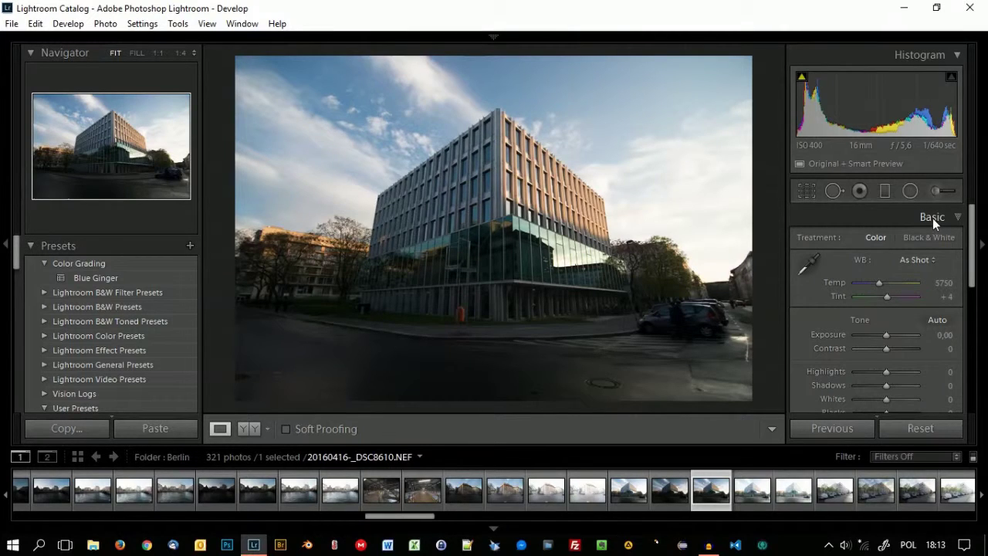
pyautogui.scroll(-1, 867, 310)
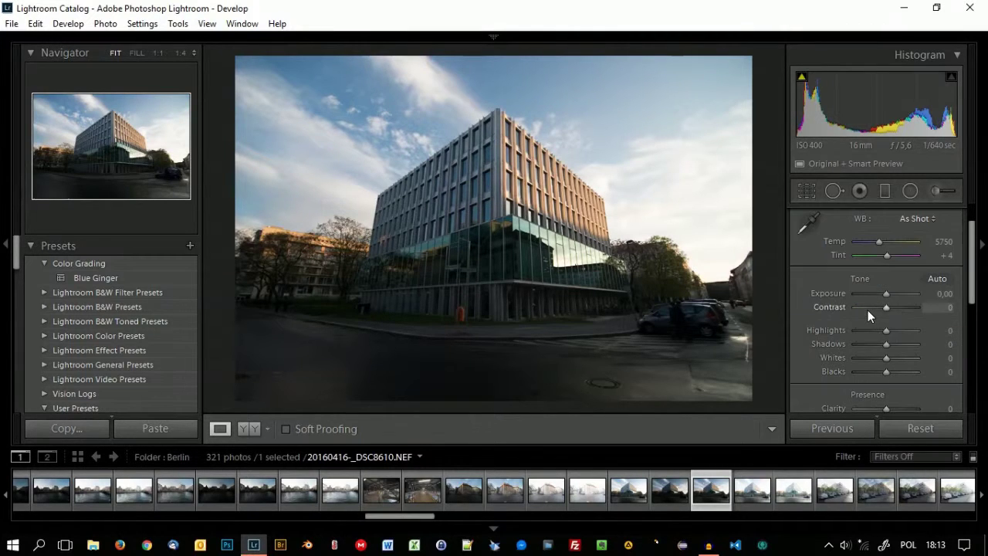
pyautogui.moveTo(972, 280); pyautogui.dragTo(973, 359)
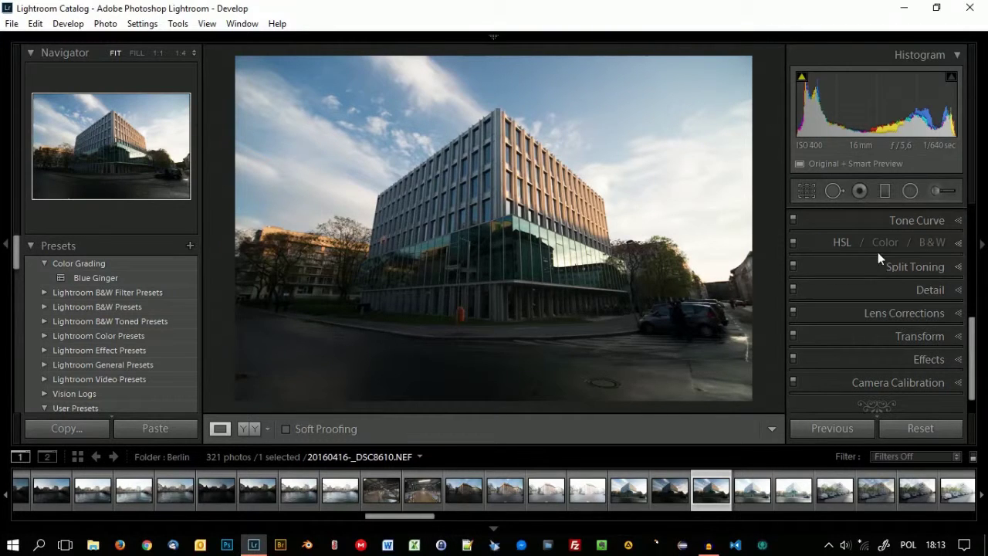
# Expand the HSL / Color / B&W panel, then switch to the Tone Curve panel.
pyautogui.click(830, 243)
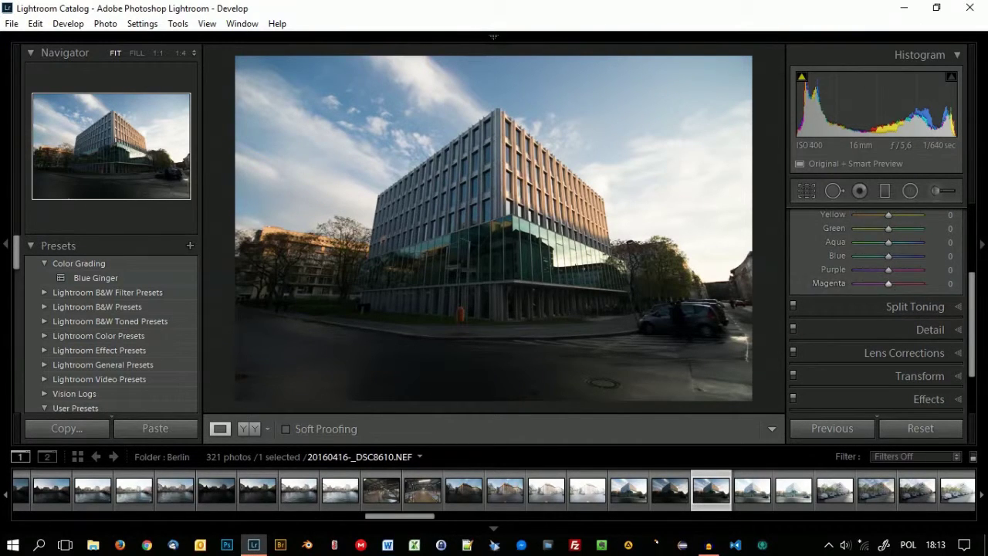
pyautogui.scroll(3, 893, 279)
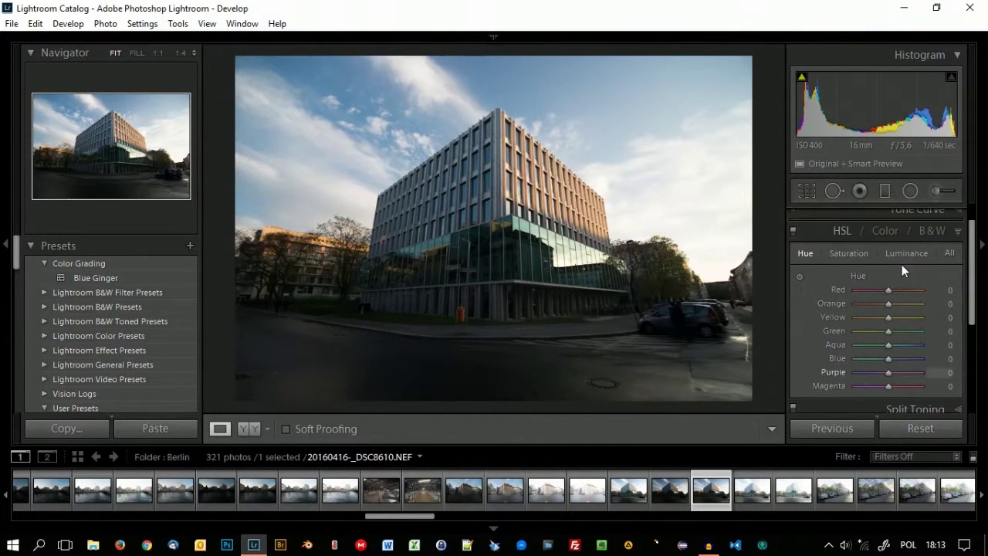
pyautogui.moveTo(974, 266)
pyautogui.mouseDown()
pyautogui.moveTo(974, 244)
pyautogui.moveTo(932, 210)
pyautogui.mouseUp()
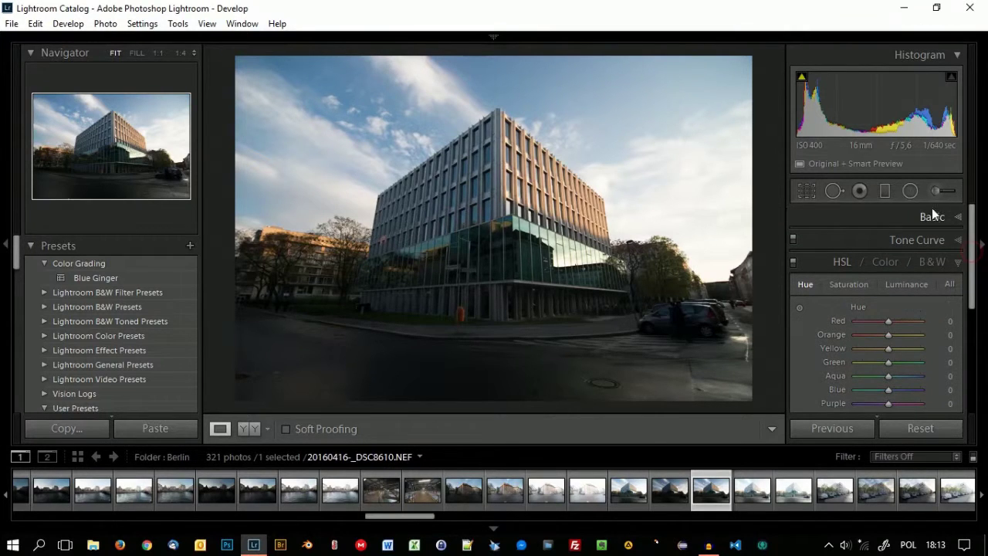
pyautogui.click(899, 240)
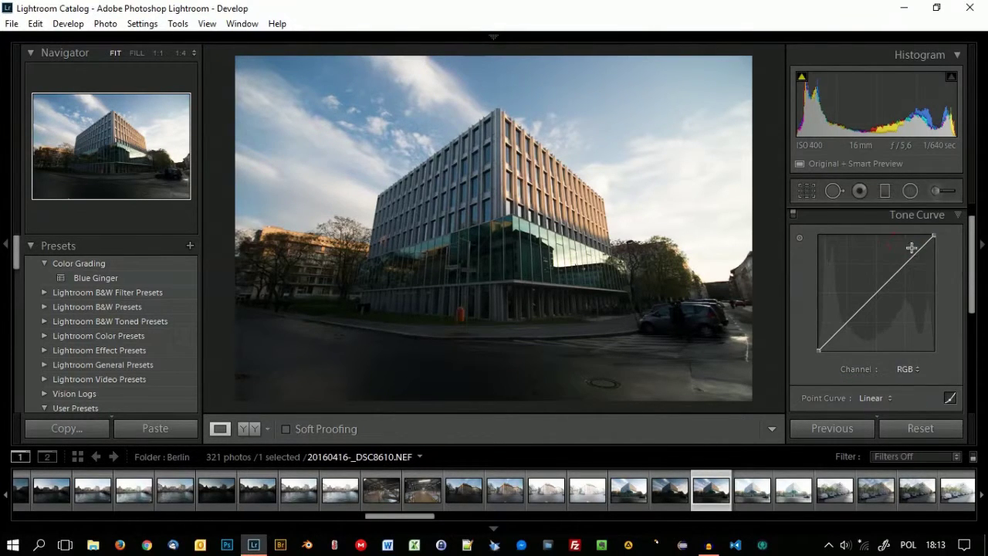
# Check the linear Tone Curve, turn on the shadow clipping warning, and expand the Basic panel.
pyautogui.moveTo(973, 286); pyautogui.dragTo(972, 268)
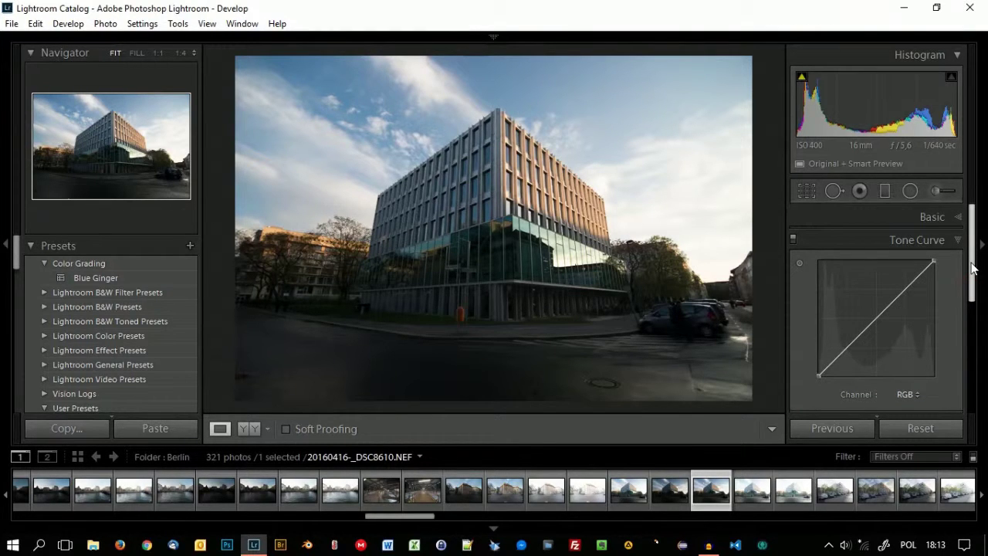
pyautogui.moveTo(972, 268); pyautogui.dragTo(972, 355)
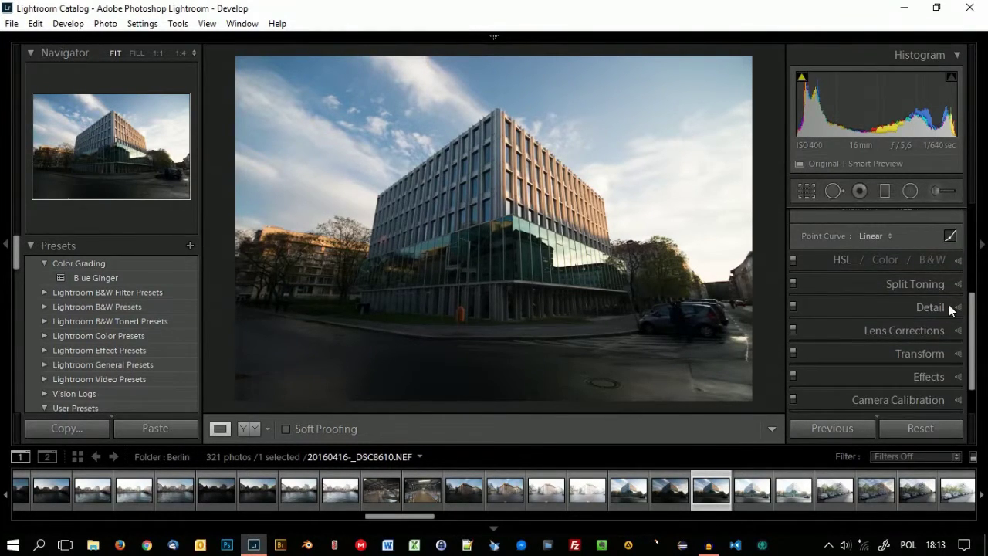
pyautogui.moveTo(972, 315); pyautogui.dragTo(973, 333)
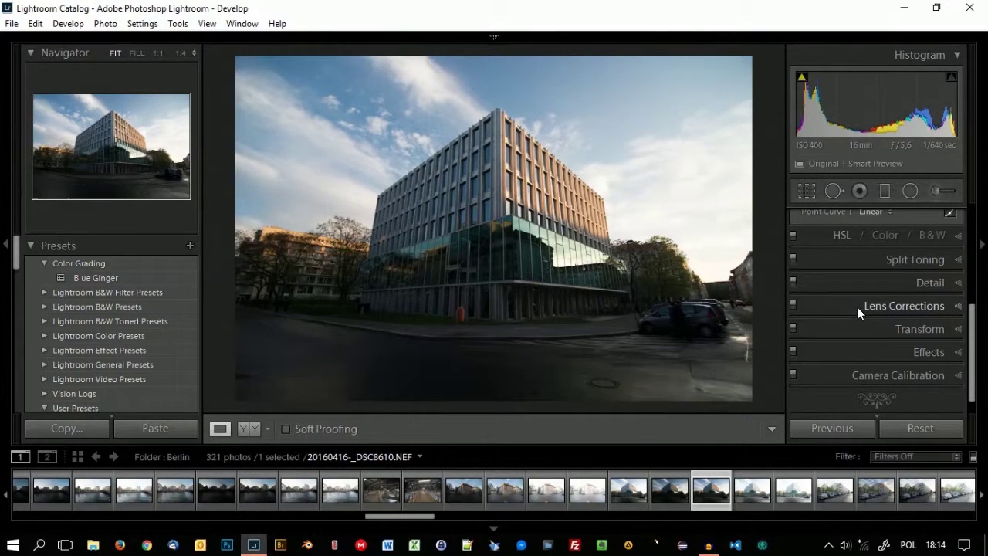
pyautogui.scroll(3, 866, 314)
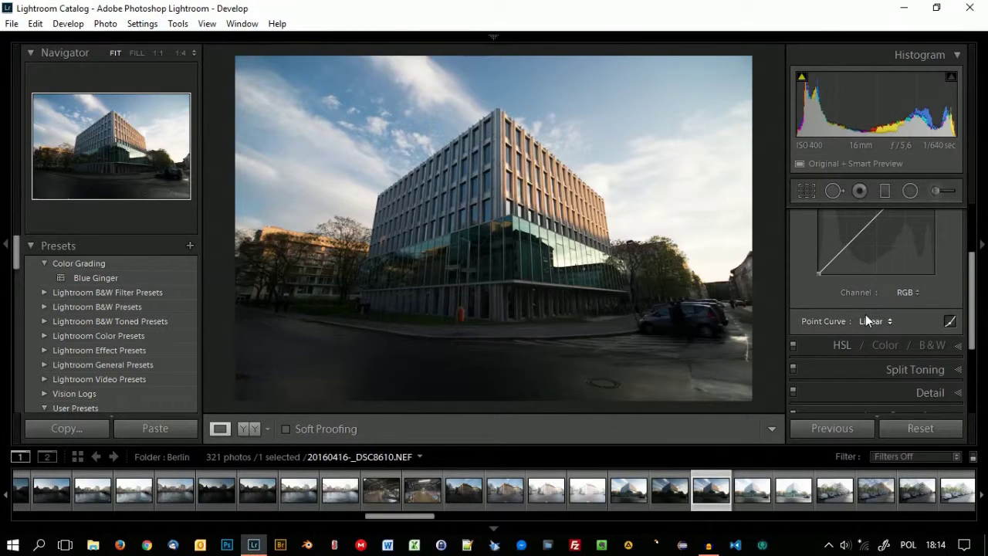
pyautogui.scroll(3, 873, 266)
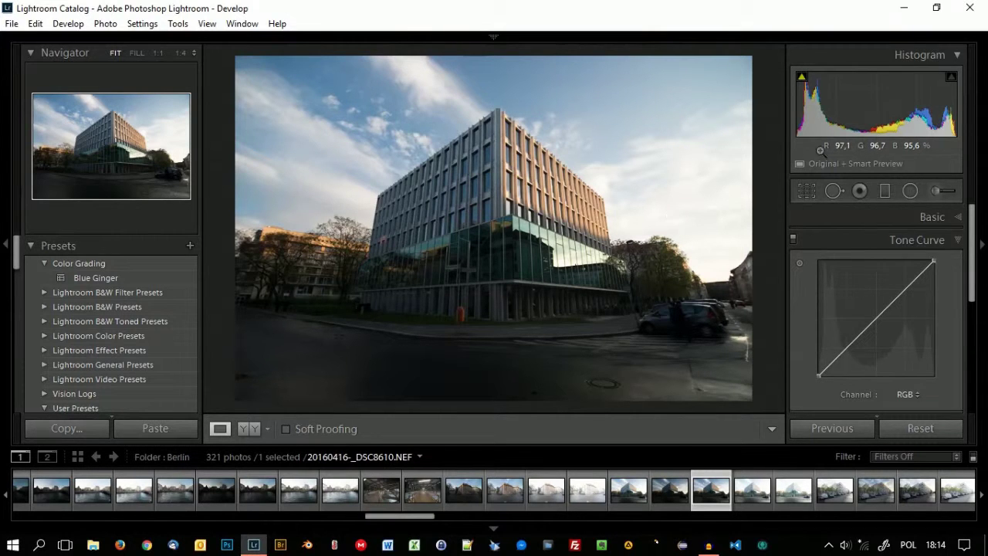
pyautogui.click(802, 79)
pyautogui.click(943, 219)
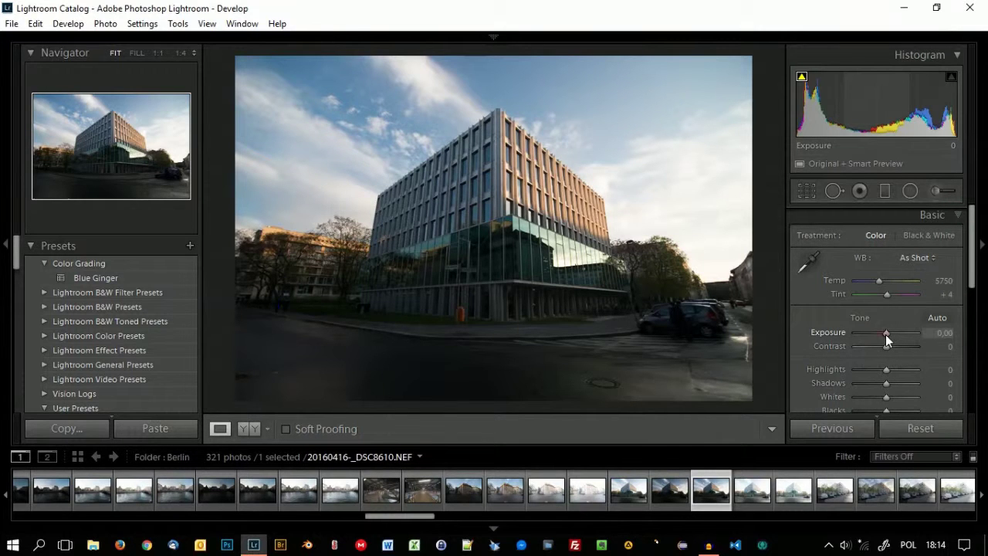
# Turn on highlight clipping, test darker and brighter Exposure, then reset Exposure to 0,00.
pyautogui.moveTo(882, 333); pyautogui.dragTo(870, 334)
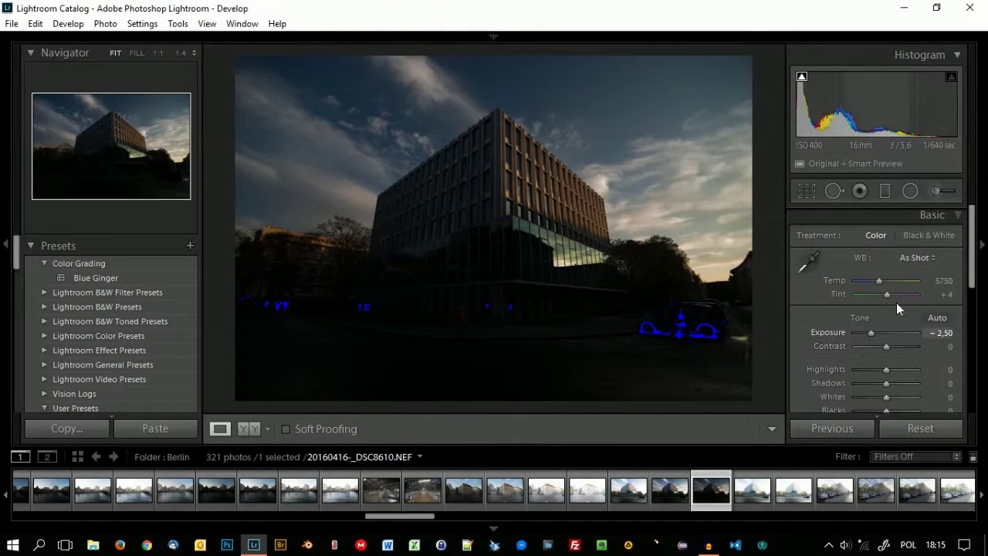
pyautogui.click(950, 80)
pyautogui.moveTo(869, 331); pyautogui.dragTo(896, 331)
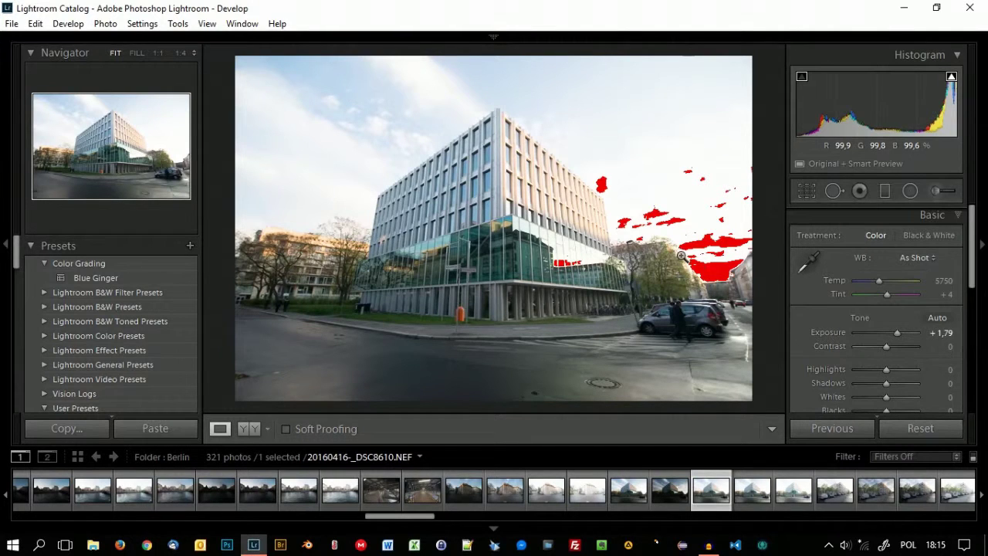
pyautogui.click(936, 334)
pyautogui.write('0')
pyautogui.press('Tab')
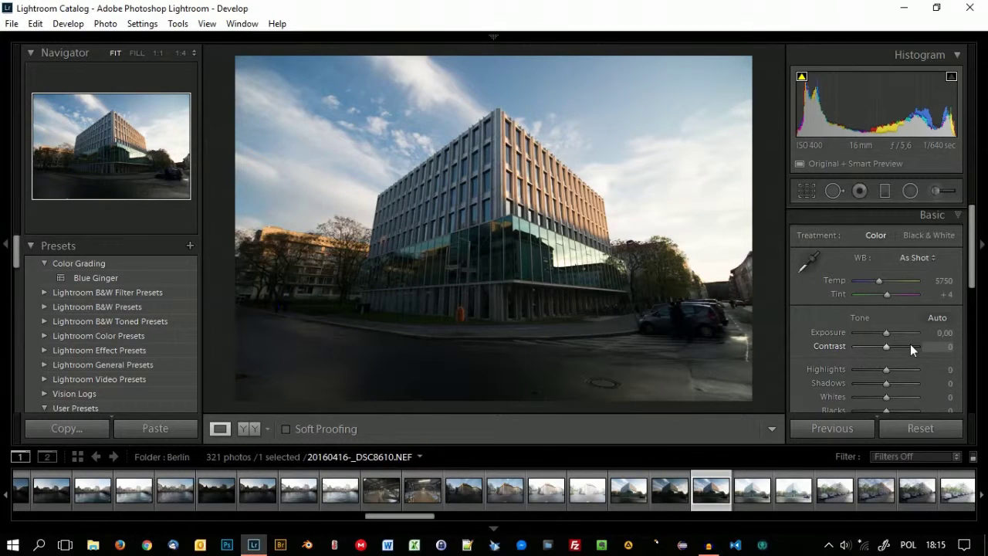
# Hide both shadow and highlight clipping warnings with J, leaving all tone values at zero.
pyautogui.press('Tab')
pyautogui.press('Tab')
pyautogui.press('Tab')
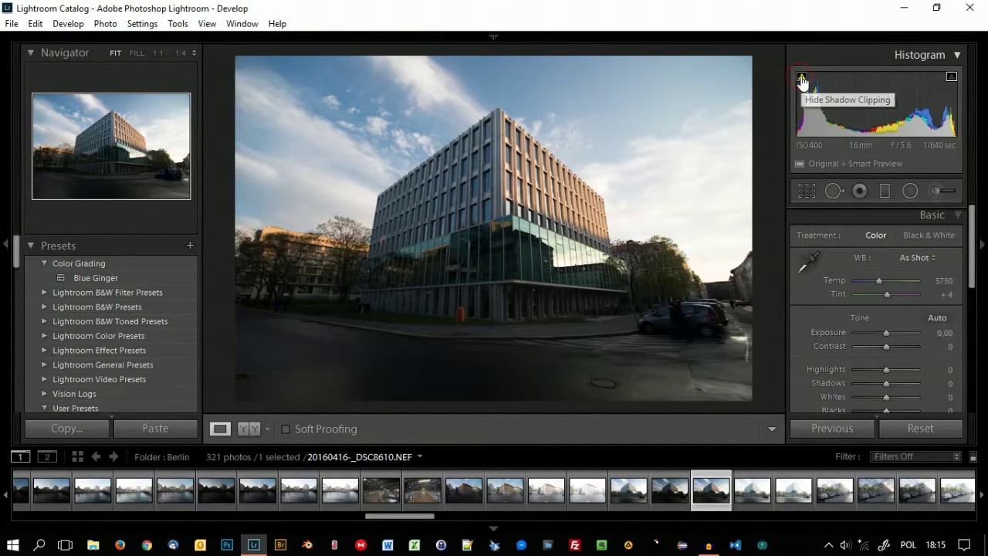
pyautogui.click(950, 77)
pyautogui.click(950, 78)
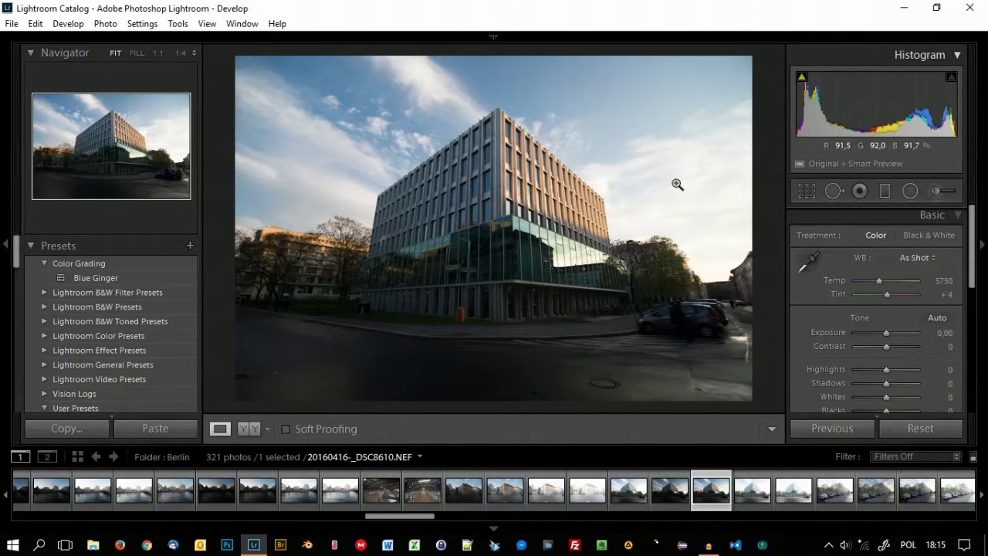
pyautogui.press('j')
pyautogui.press('j')
pyautogui.press('j')
pyautogui.press('j')
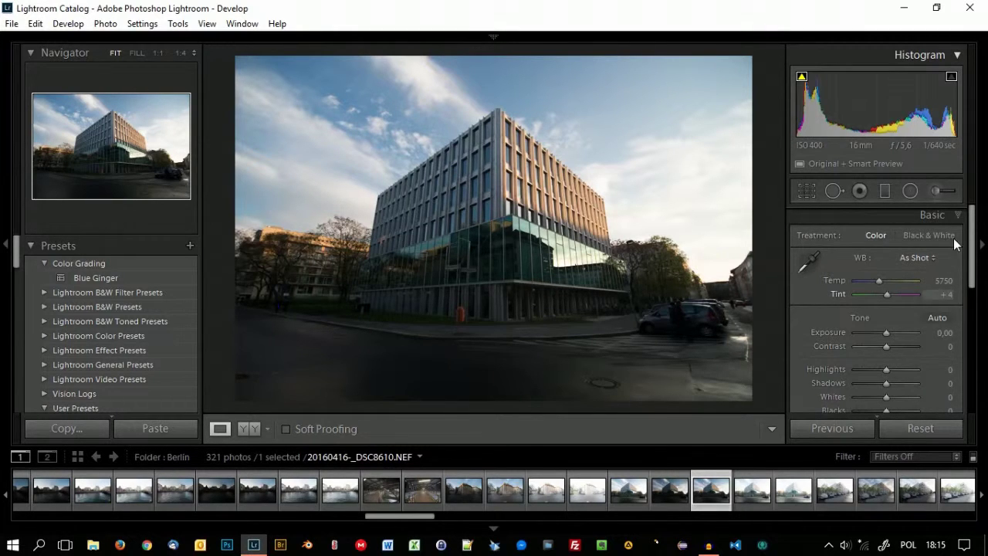
pyautogui.scroll(-2, 973, 248)
pyautogui.scroll(-1, 972, 249)
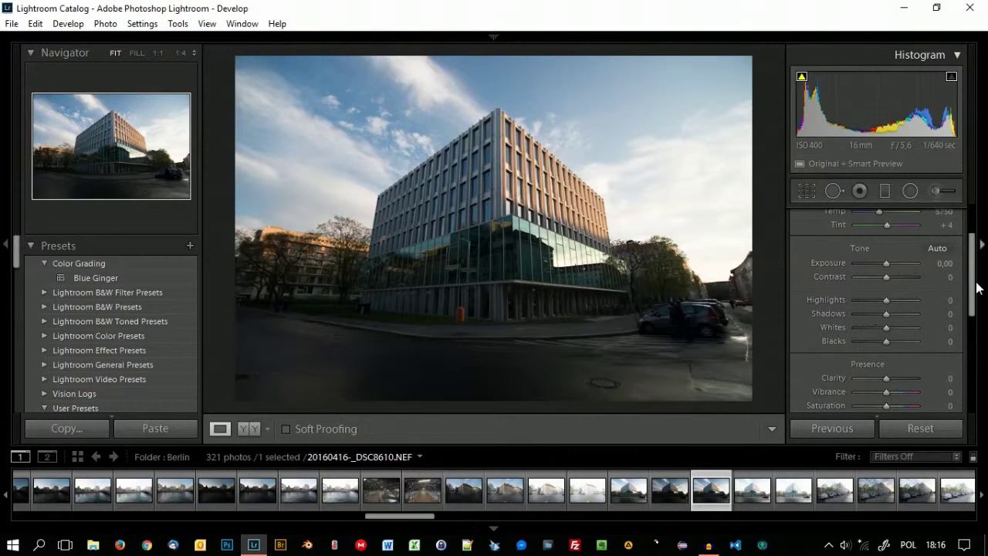
pyautogui.scroll(1, 975, 270)
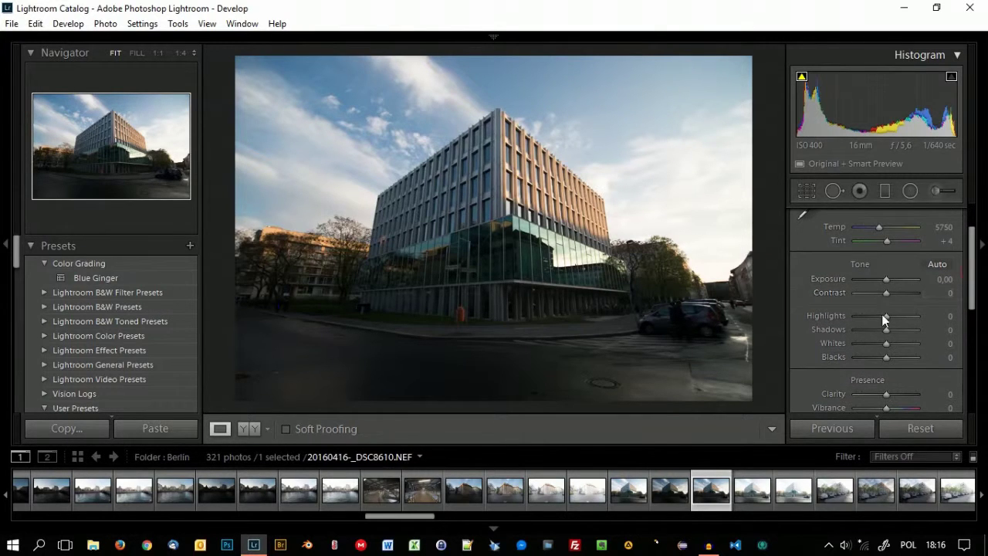
# Try brighter and darker Highlights against the sky clipping, settling Highlights at +7.
pyautogui.click(902, 317)
pyautogui.press('j')
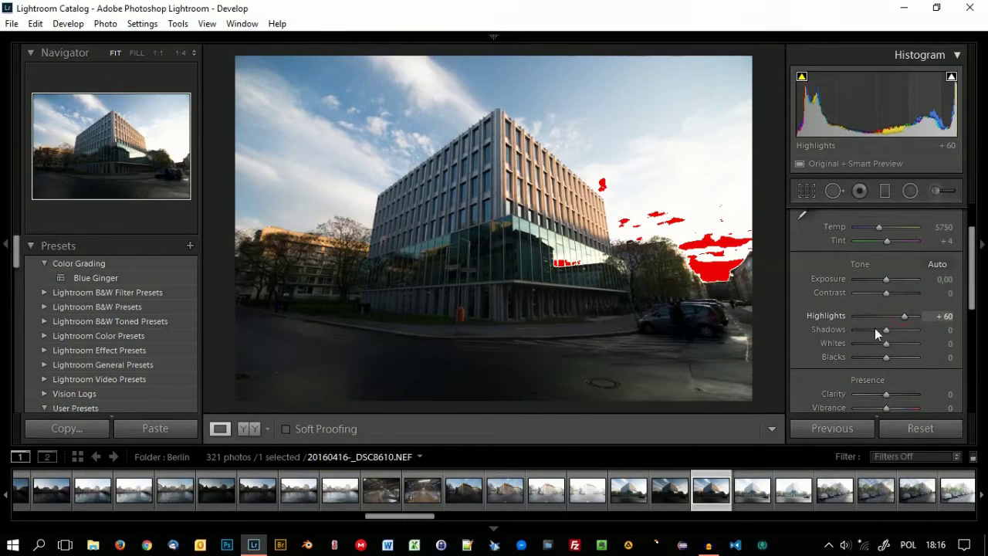
pyautogui.click(876, 317)
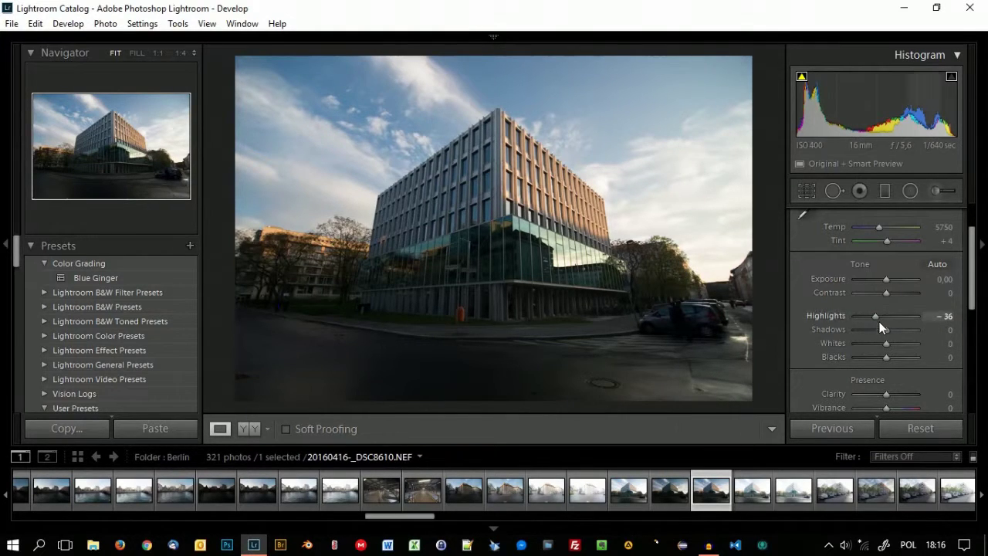
pyautogui.moveTo(874, 316); pyautogui.dragTo(895, 319)
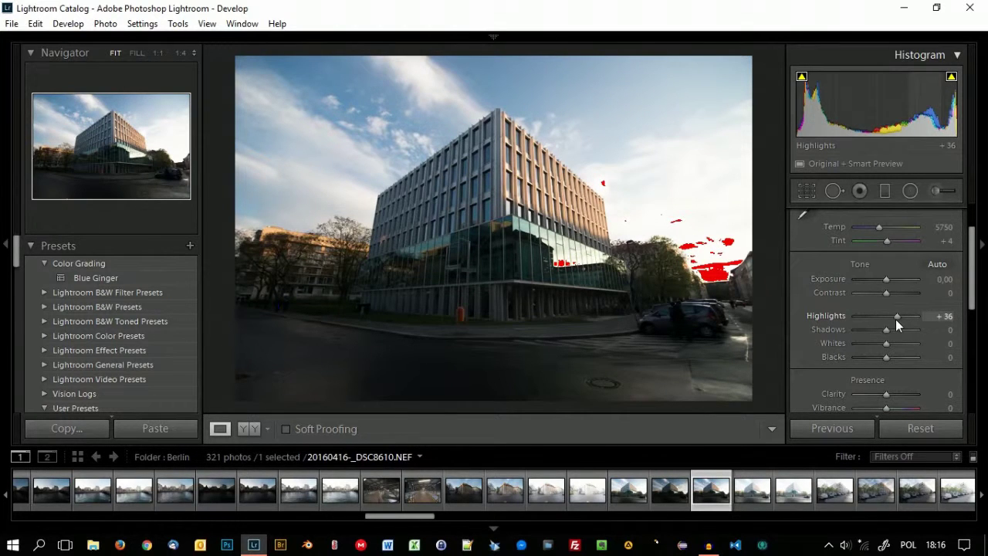
pyautogui.moveTo(914, 322)
pyautogui.mouseDown()
pyautogui.moveTo(869, 317)
pyautogui.moveTo(887, 322)
pyautogui.mouseUp()
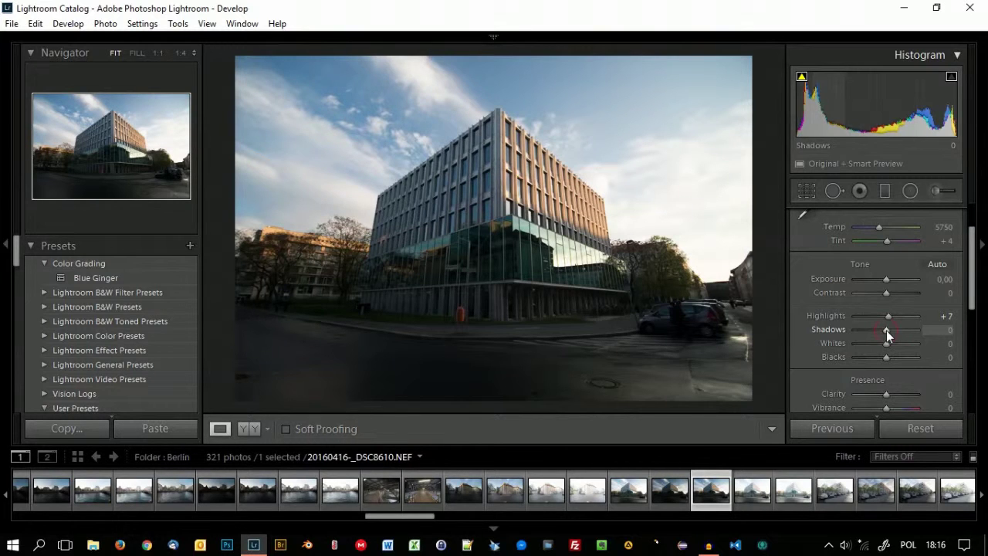
# Lift Shadows to +75 with the arrow keys to brighten the dark areas.
pyautogui.moveTo(886, 330); pyautogui.dragTo(885, 330)
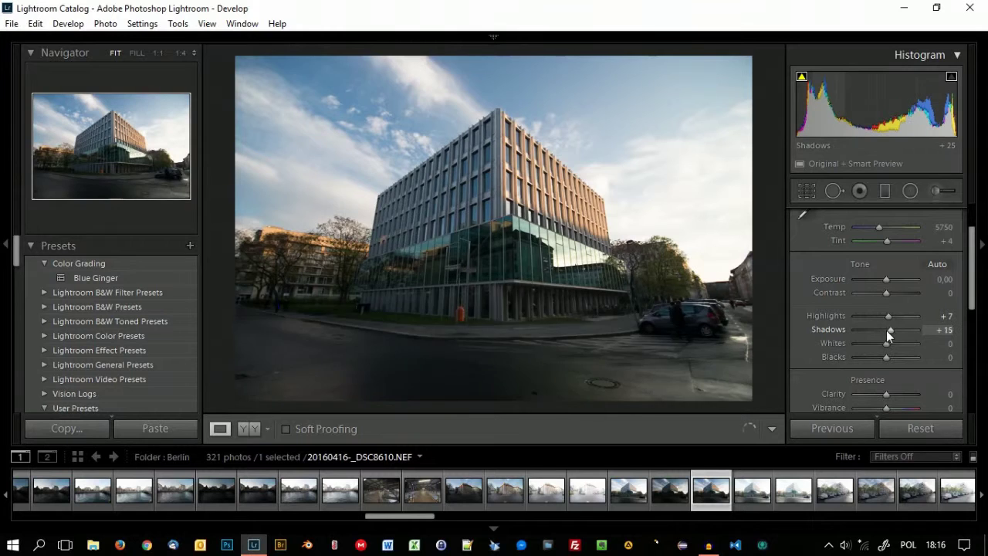
pyautogui.press('Up')
pyautogui.press('Up')
pyautogui.press('Up')
pyautogui.press('Up')
pyautogui.press('Up')
pyautogui.press('Up')
pyautogui.press('Up')
pyautogui.press('Up')
pyautogui.press('Up')
pyautogui.press('Up')
pyautogui.press('Up')
pyautogui.press('Up')
pyautogui.press('Up')
pyautogui.press('Up')
pyautogui.press('Up')
pyautogui.press('Up')
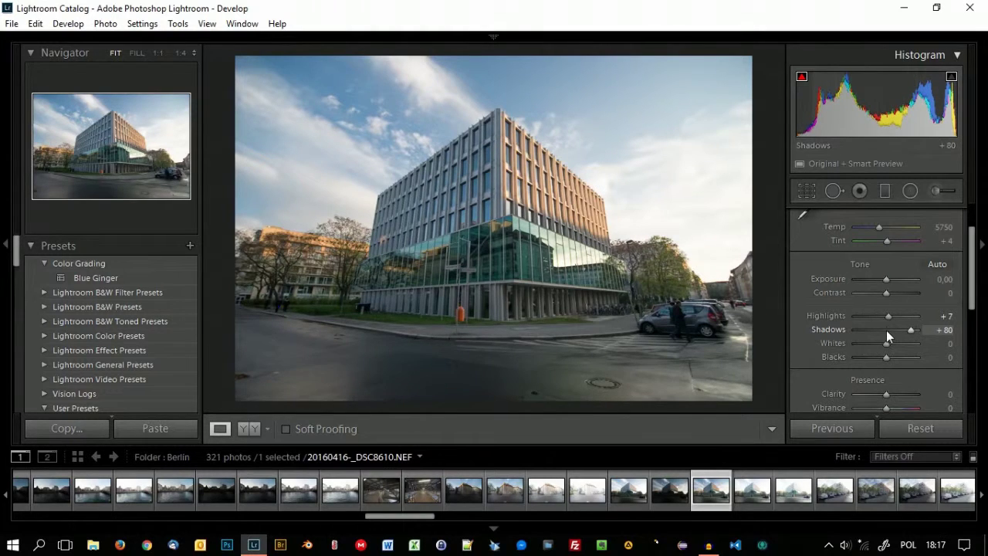
pyautogui.press('Up')
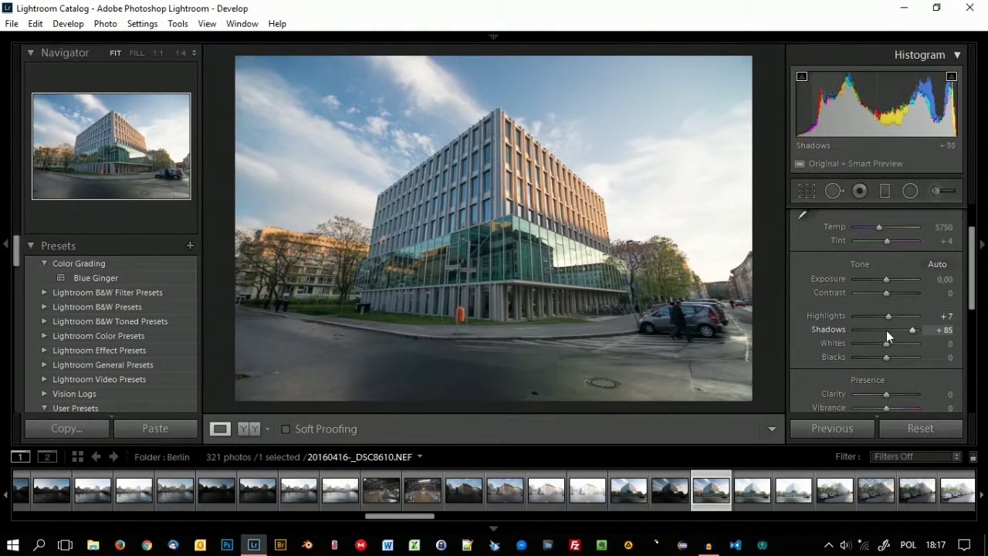
pyautogui.press('Down')
pyautogui.press('Down')
pyautogui.press('Down')
pyautogui.press('Down')
pyautogui.press('Down')
pyautogui.press('Down')
pyautogui.press('Down')
pyautogui.press('Down')
pyautogui.press('Down')
pyautogui.press('Down')
pyautogui.press('Down')
pyautogui.press('Down')
pyautogui.press('Down')
pyautogui.press('Down')
pyautogui.press('Down')
pyautogui.press('Down')
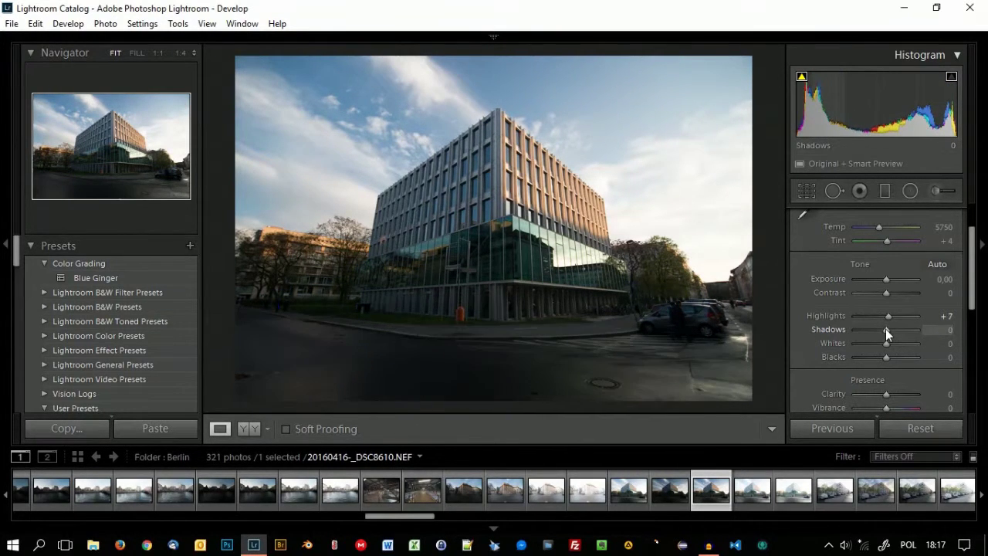
pyautogui.press('Down')
pyautogui.press('Down')
pyautogui.press('Up')
pyautogui.press('Up')
pyautogui.press('Up')
pyautogui.press('Up')
pyautogui.press('Up')
pyautogui.press('Up')
pyautogui.press('Up')
pyautogui.press('Up')
pyautogui.press('Up')
pyautogui.press('Up')
pyautogui.press('Up')
pyautogui.press('Up')
pyautogui.press('Up')
pyautogui.press('Up')
pyautogui.press('Up')
pyautogui.press('Up')
pyautogui.press('Up')
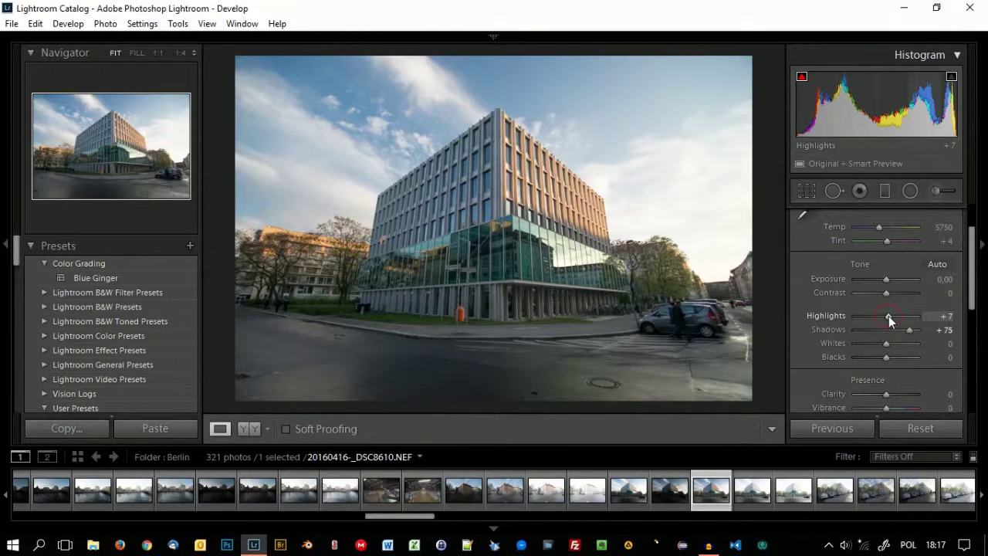
# Pull Highlights down to -86 to recover the bright sky.
pyautogui.press('Down')
pyautogui.press('Down')
pyautogui.press('Down')
pyautogui.press('Down')
pyautogui.press('Down')
pyautogui.press('Down')
pyautogui.press('Down')
pyautogui.press('Down')
pyautogui.press('Down')
pyautogui.press('Down')
pyautogui.press('Down')
pyautogui.press('Down')
pyautogui.press('Down')
pyautogui.press('Down')
pyautogui.press('Down')
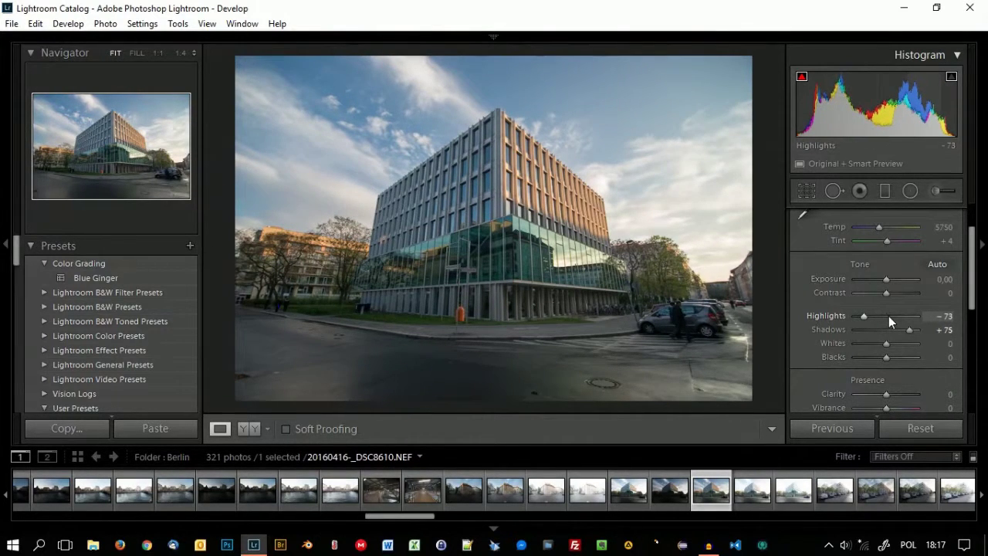
pyautogui.press('Up')
pyautogui.press('Up')
pyautogui.press('Down')
pyautogui.press('Down')
pyautogui.press('Down')
pyautogui.press('Down')
pyautogui.press('Down')
pyautogui.moveTo(857, 317); pyautogui.dragTo(860, 317)
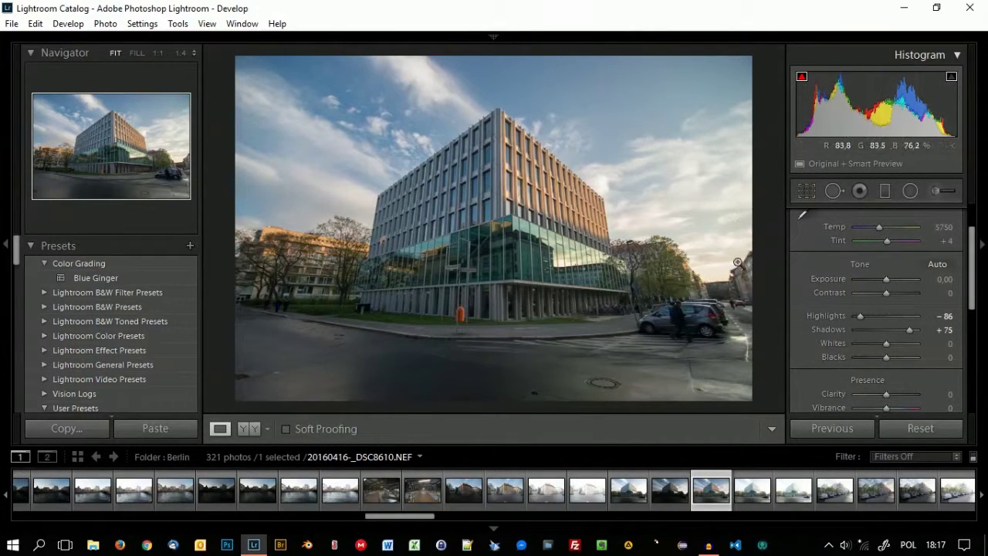
pyautogui.moveTo(972, 235); pyautogui.dragTo(975, 272)
# Raise Whites to +35 to find sky clipping, then bring it back down to +10.
pyautogui.click(885, 258)
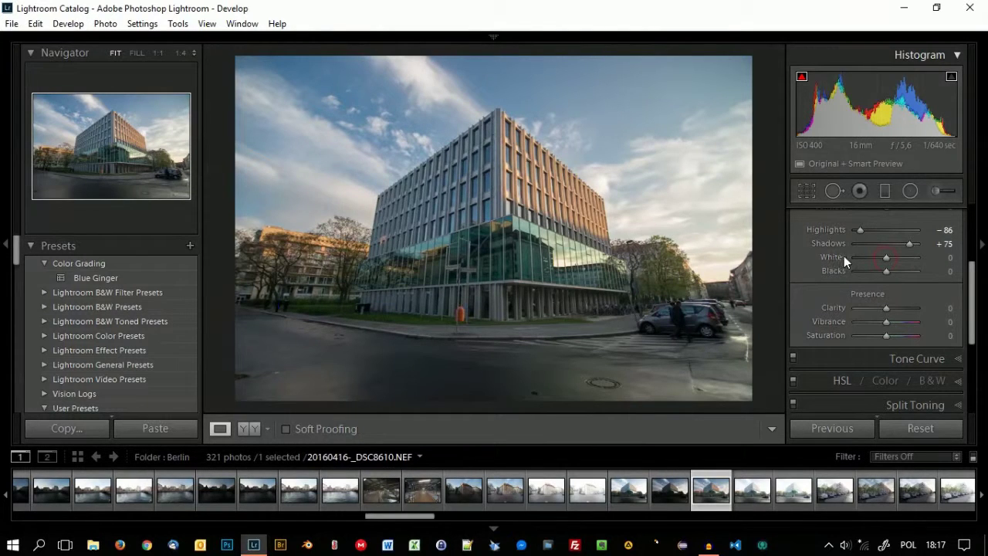
pyautogui.scroll(1, 886, 258)
pyautogui.scroll(1, 887, 258)
pyautogui.scroll(1, 886, 258)
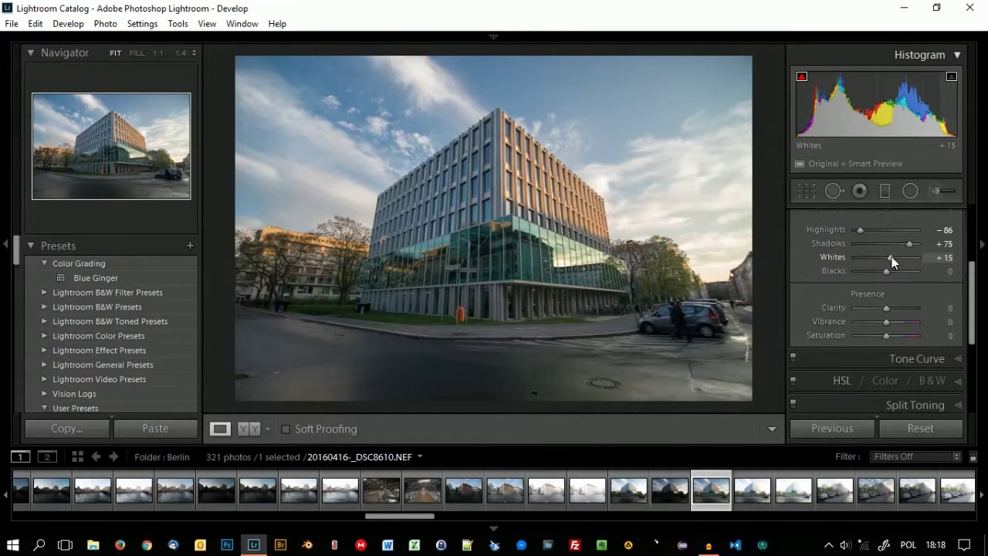
pyautogui.scroll(1, 891, 258)
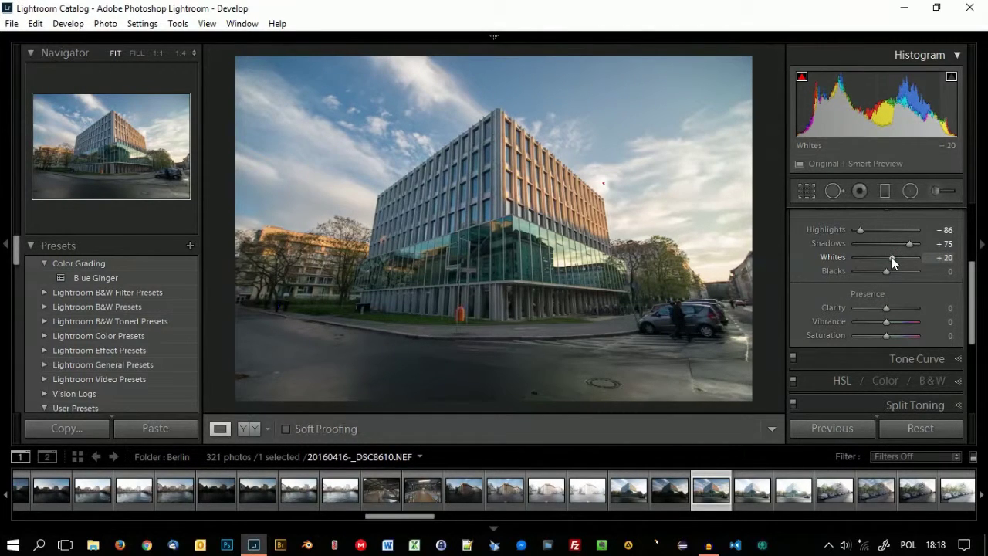
pyautogui.scroll(1, 891, 257)
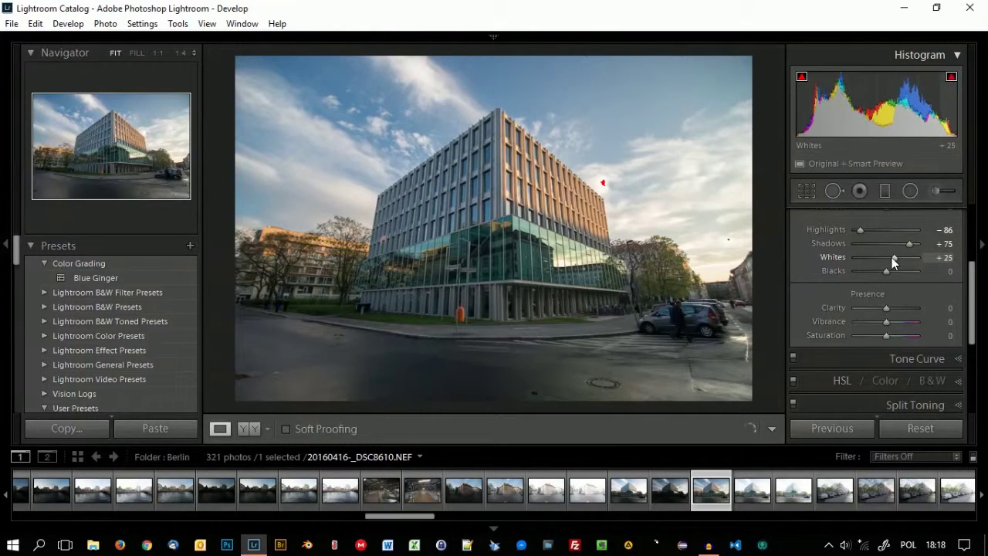
pyautogui.scroll(1, 891, 257)
pyautogui.scroll(1, 892, 257)
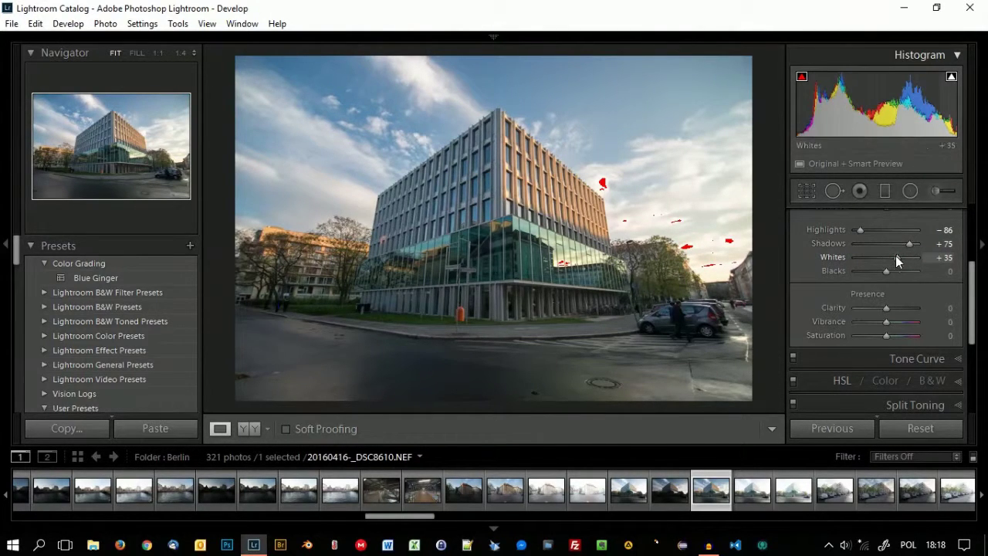
pyautogui.scroll(-1, 896, 256)
pyautogui.scroll(-1, 896, 256)
pyautogui.scroll(-1, 896, 256)
pyautogui.scroll(-1, 896, 256)
pyautogui.scroll(-1, 896, 255)
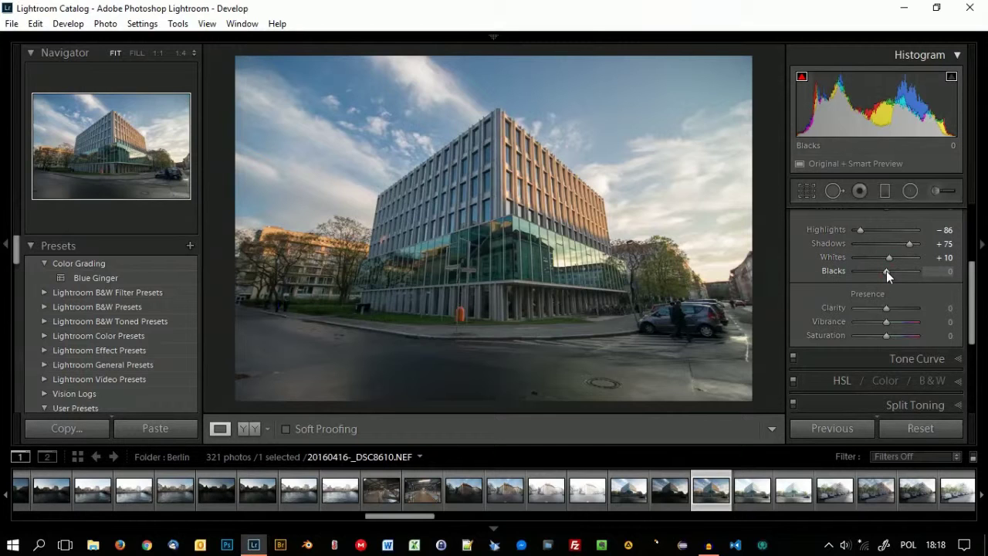
# Lower Blacks to -15, then ease it back to -5 to avoid shadow clipping.
pyautogui.scroll(-1, 886, 271)
pyautogui.scroll(-1, 886, 270)
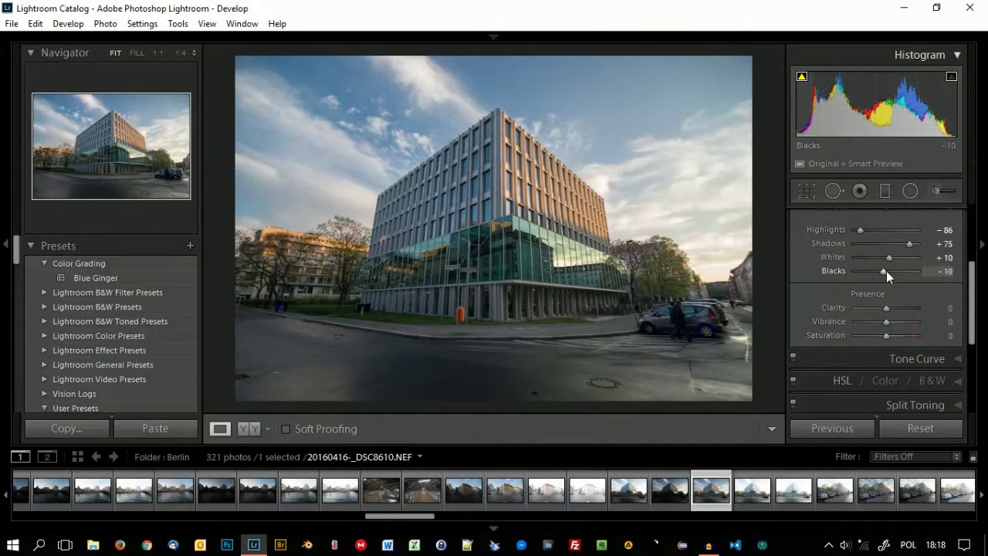
pyautogui.scroll(-1, 886, 271)
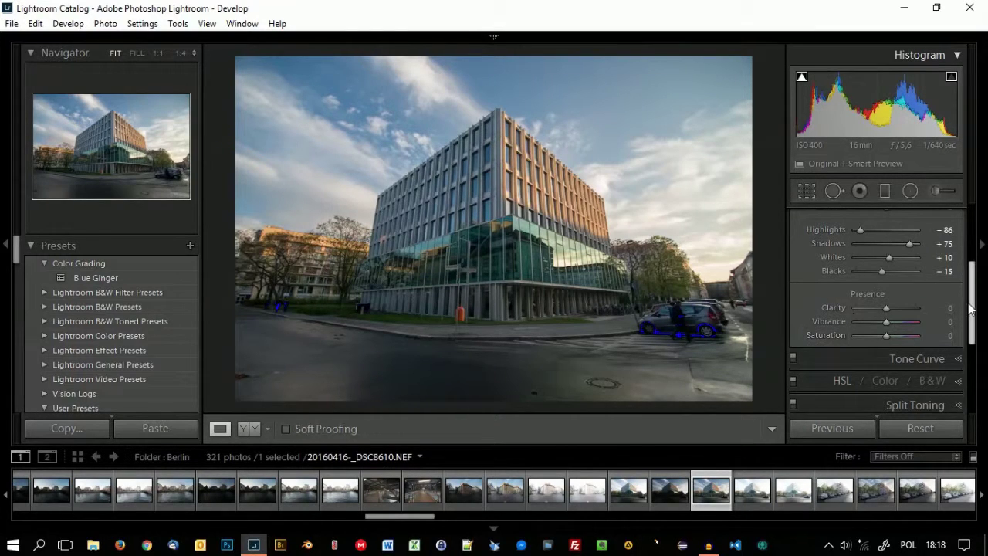
pyautogui.scroll(-2, 841, 318)
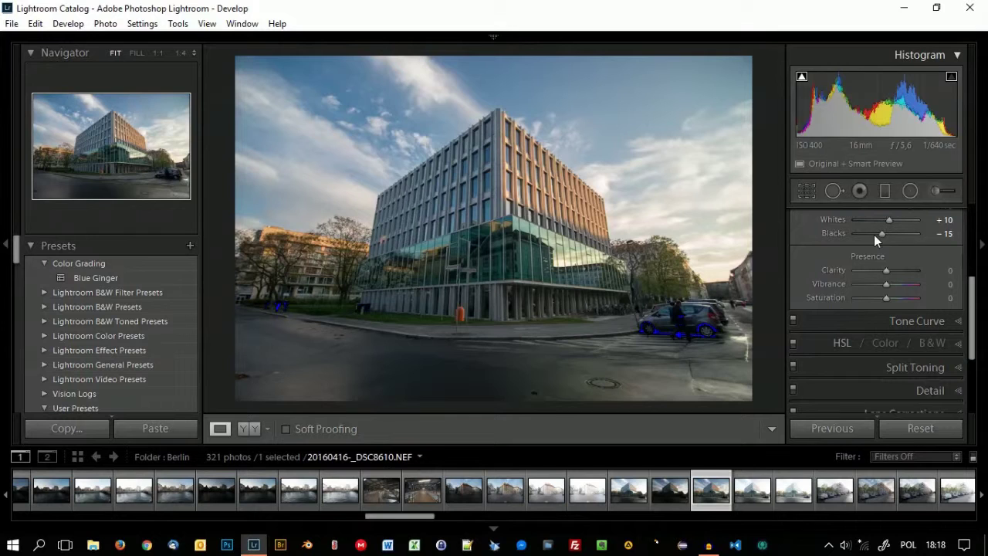
pyautogui.press('Up')
pyautogui.press('Up')
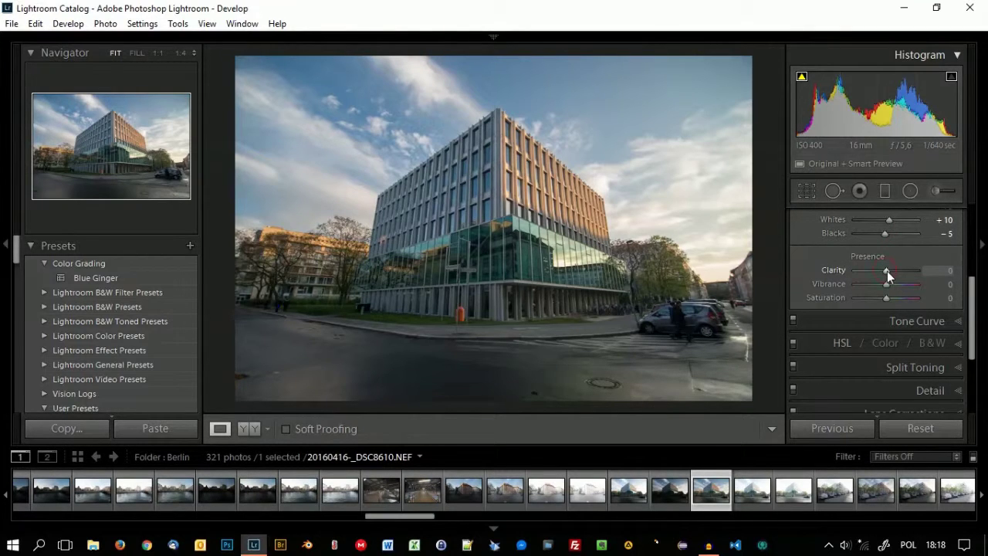
# Raise Clarity to +30 with the mouse wheel for facade and cloud texture.
pyautogui.scroll(3, 887, 271)
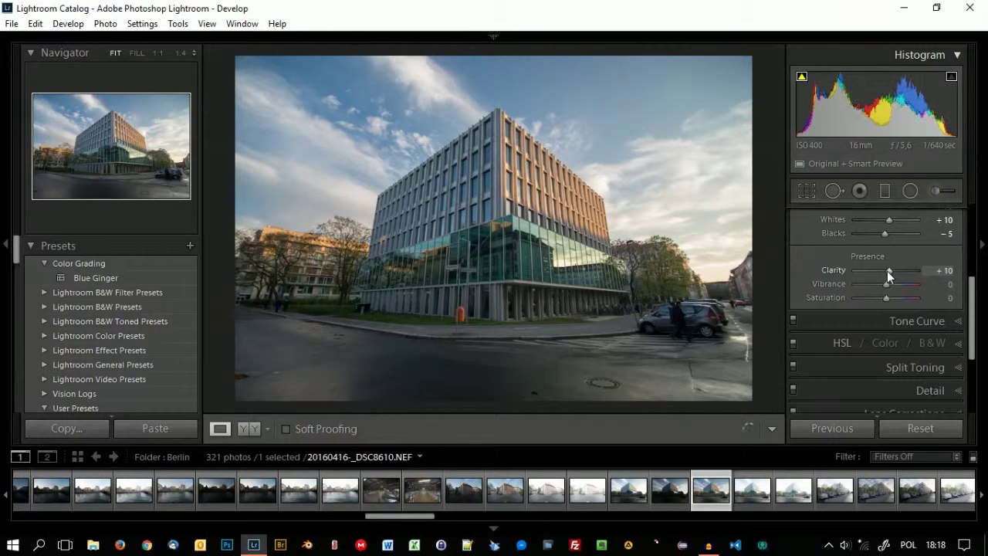
pyautogui.scroll(2, 887, 271)
pyautogui.scroll(1, 887, 271)
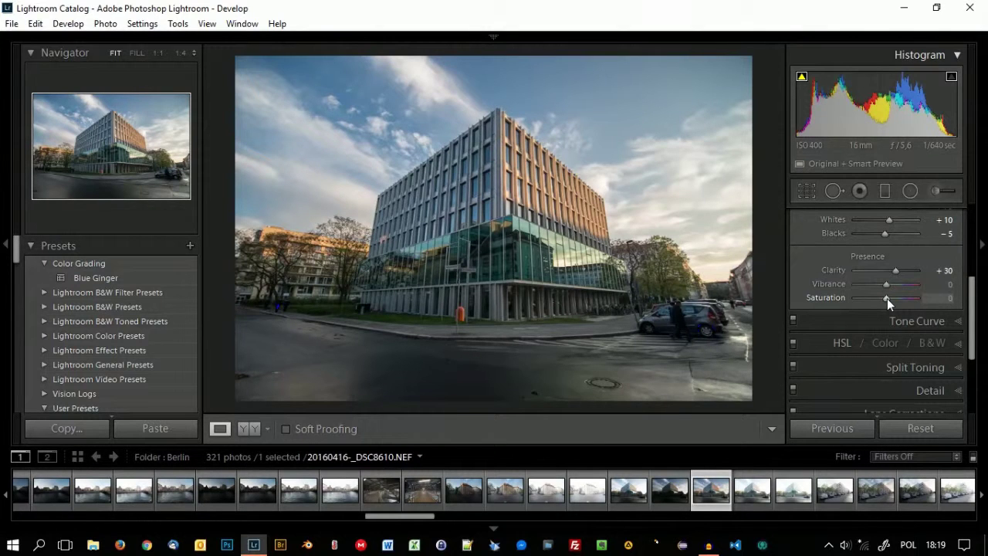
# Try desaturating the photo to about -75 Saturation, then set Saturation back to exactly 0.
pyautogui.scroll(5, 886, 298)
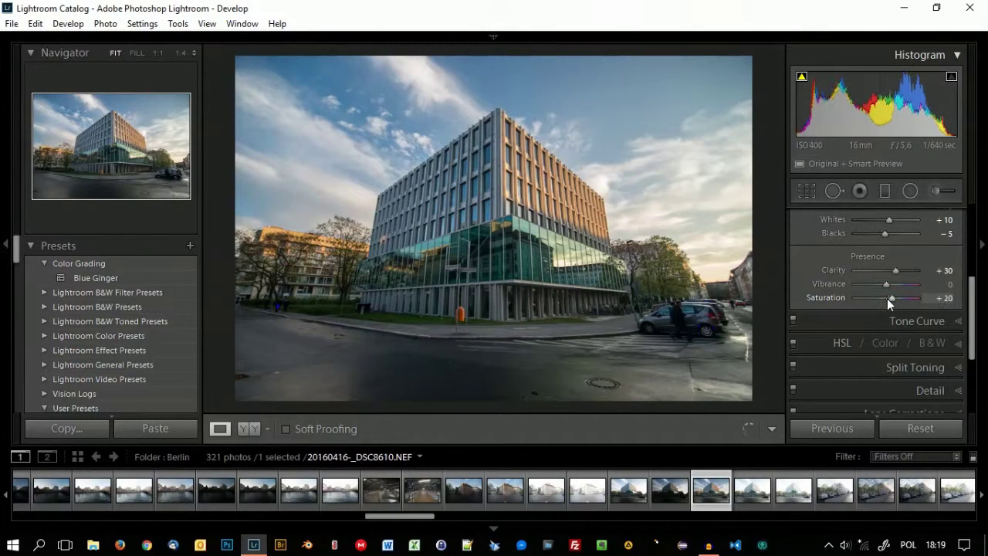
pyautogui.scroll(1, 887, 297)
pyautogui.scroll(1, 886, 298)
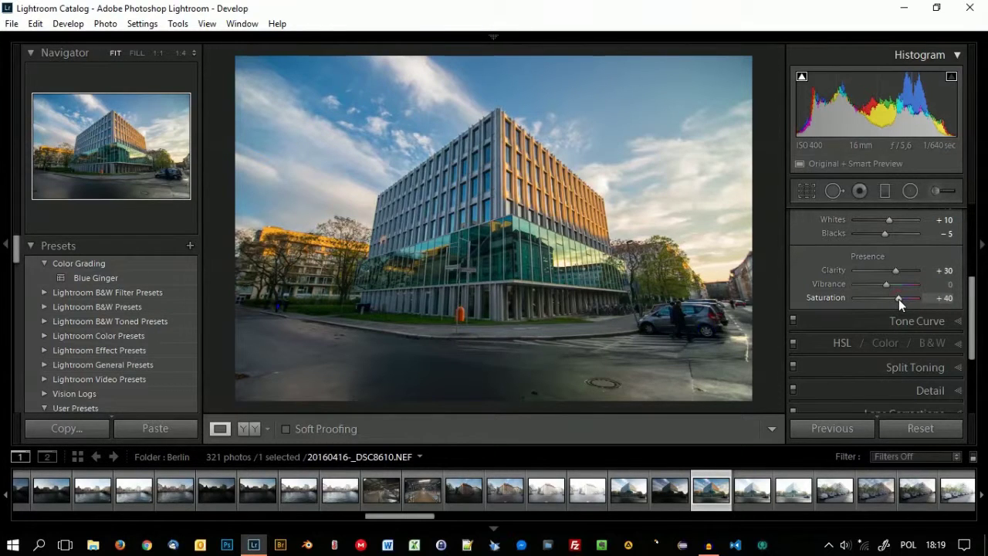
pyautogui.press('Down')
pyautogui.press('Down')
pyautogui.press('Down')
pyautogui.press('Down')
pyautogui.press('Down')
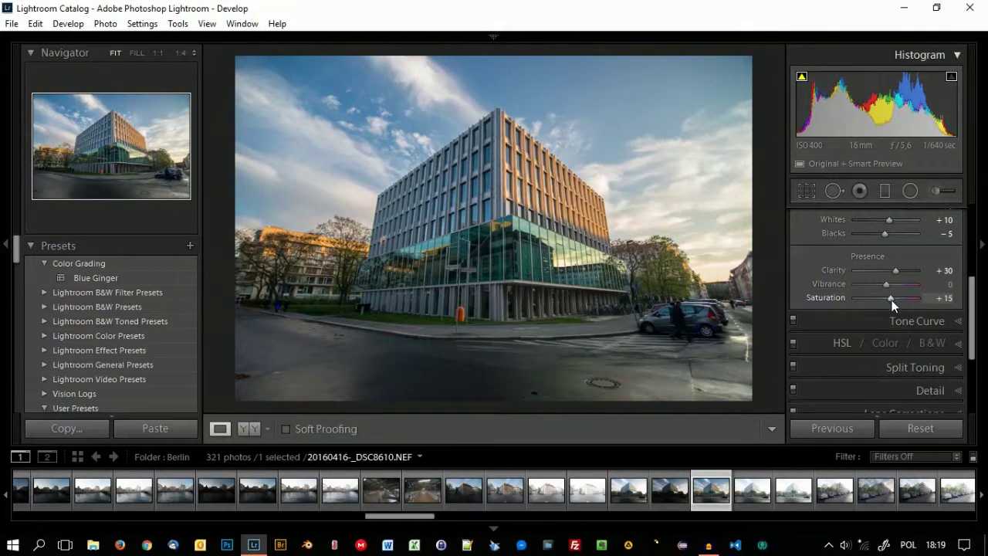
pyautogui.press('Down')
pyautogui.press('Down')
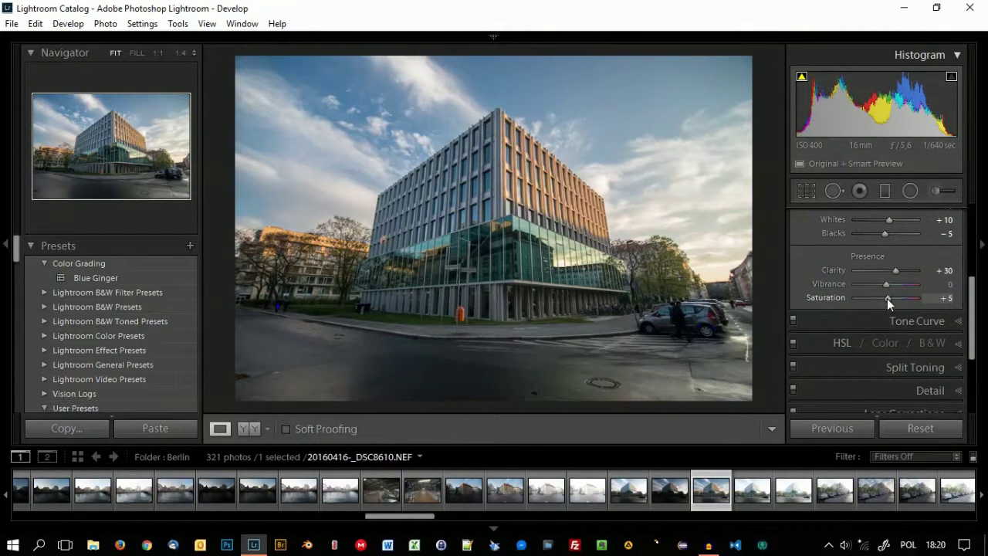
pyautogui.press('Down')
pyautogui.moveTo(889, 298); pyautogui.dragTo(861, 304)
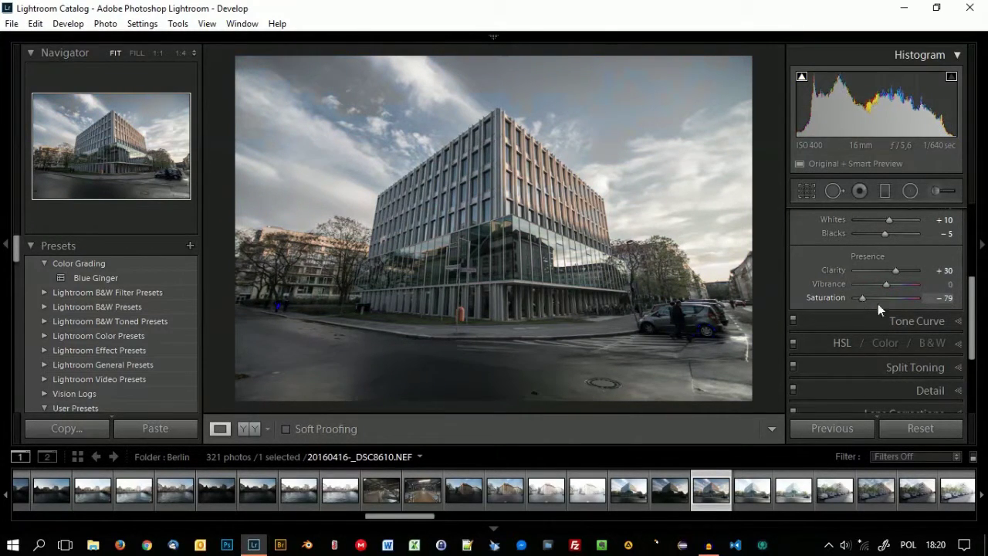
pyautogui.click(943, 297)
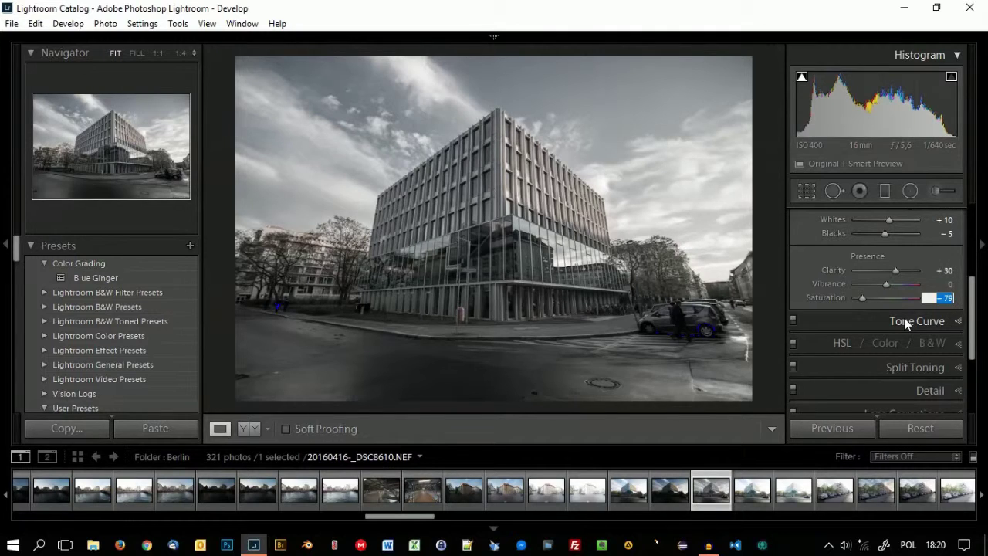
pyautogui.write('0')
pyautogui.press('Return')
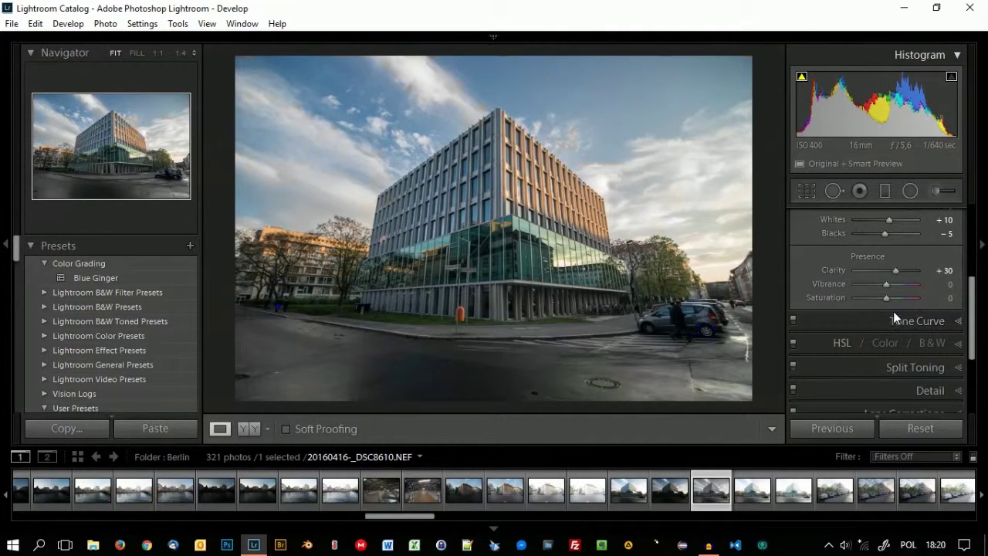
# Reset Clarity, test it at +79, then reset Clarity back to 0.
pyautogui.doubleClick(837, 270)
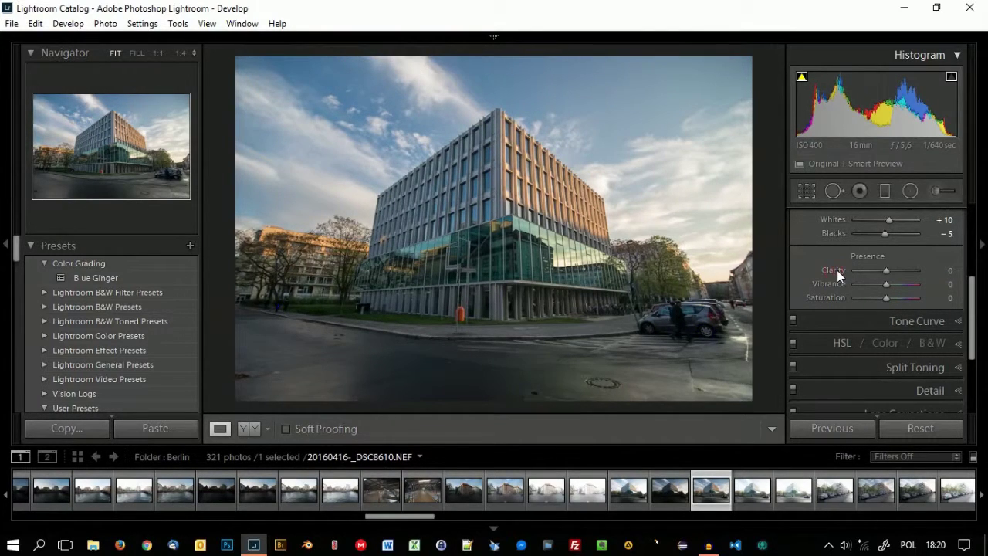
pyautogui.moveTo(887, 271); pyautogui.dragTo(908, 273)
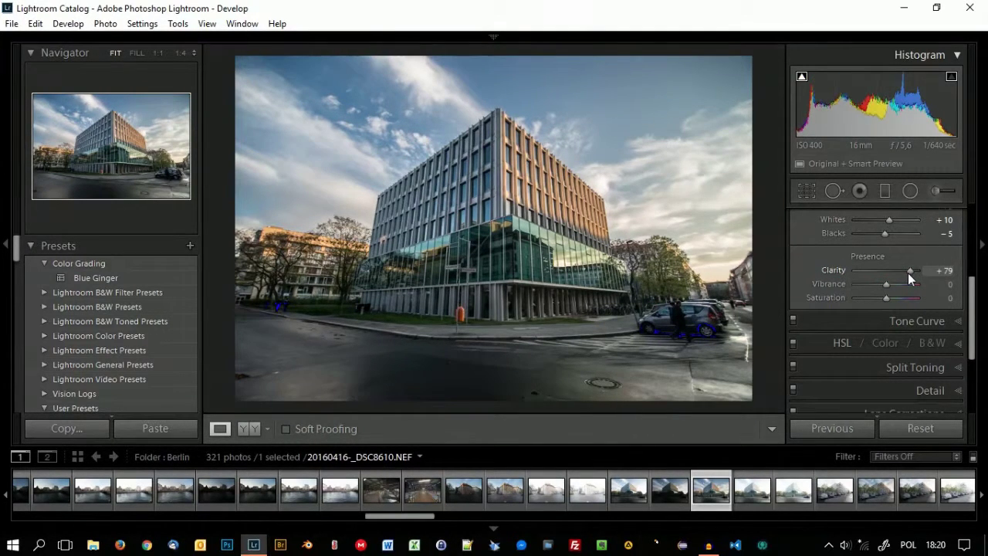
pyautogui.doubleClick(829, 270)
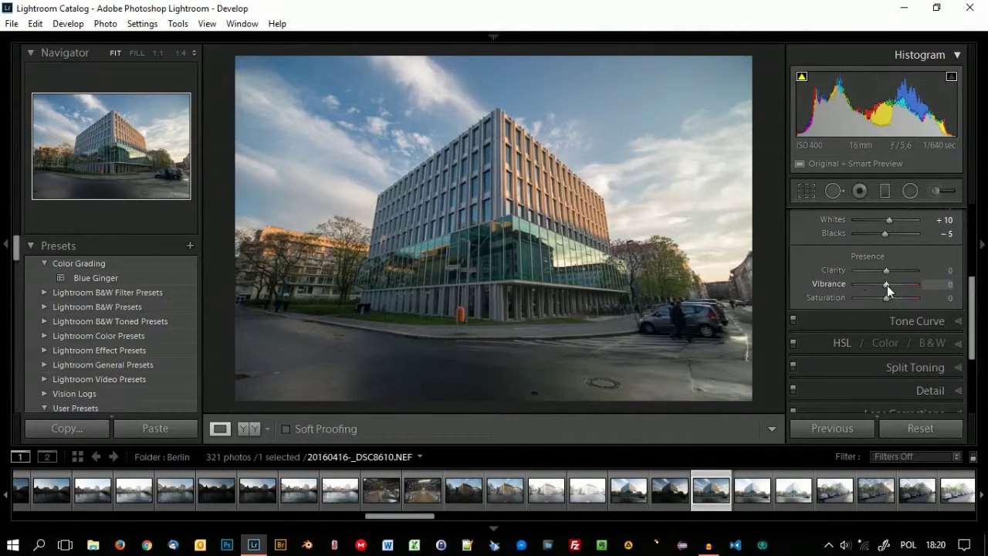
# Settle Vibrance at +26 after trying +36 and +21.
pyautogui.moveTo(887, 284); pyautogui.dragTo(900, 286)
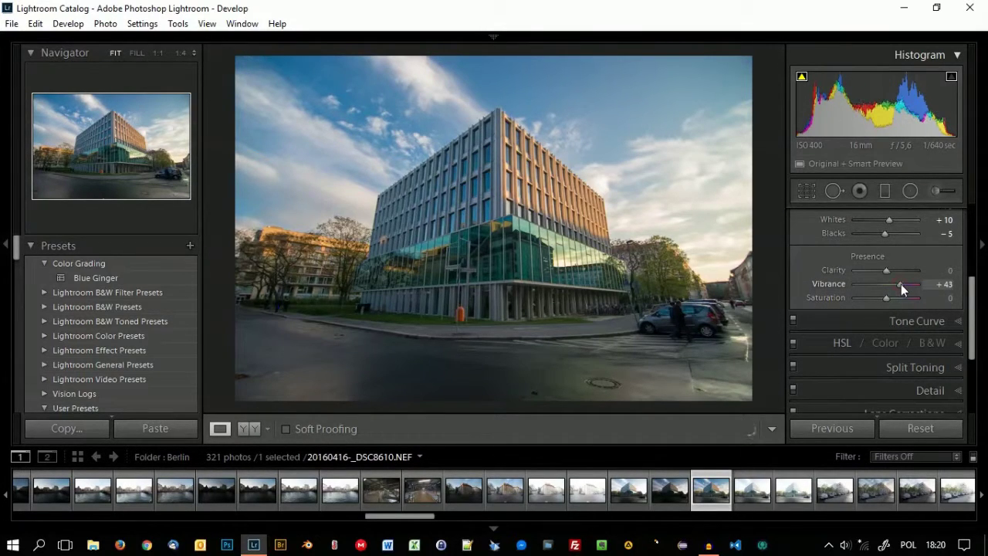
pyautogui.moveTo(901, 284); pyautogui.dragTo(897, 284)
pyautogui.moveTo(897, 284); pyautogui.dragTo(891, 285)
pyautogui.moveTo(892, 284); pyautogui.dragTo(894, 289)
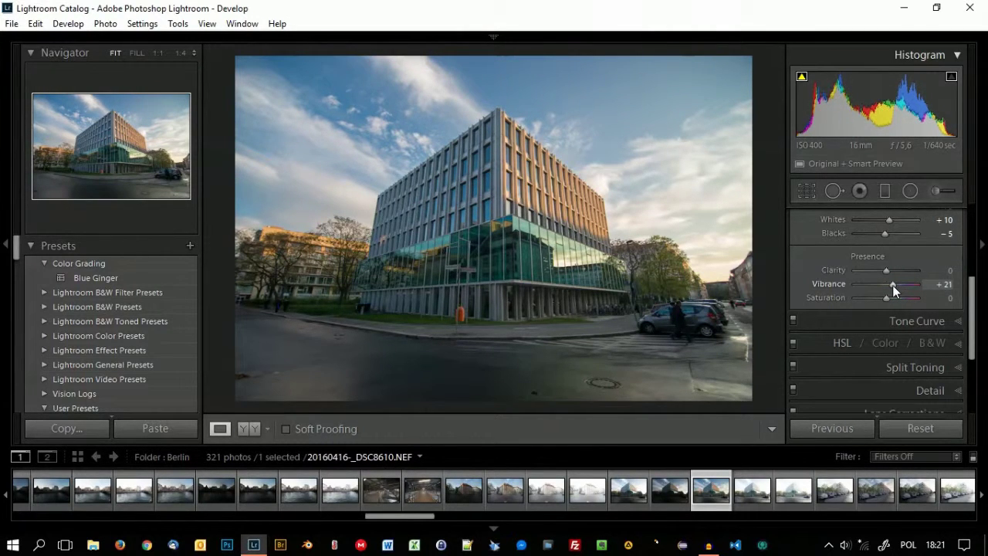
pyautogui.moveTo(893, 288); pyautogui.dragTo(893, 288)
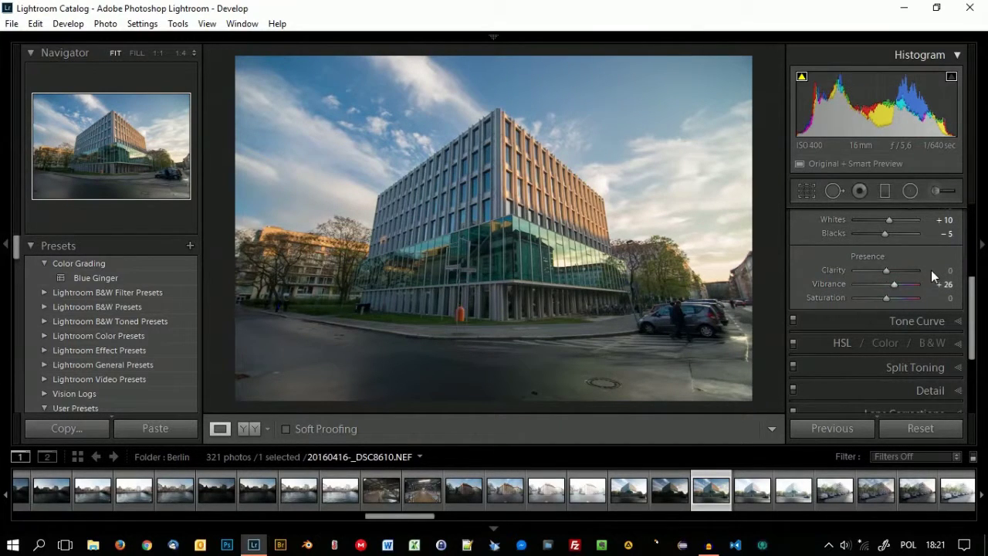
pyautogui.moveTo(974, 293); pyautogui.dragTo(974, 321)
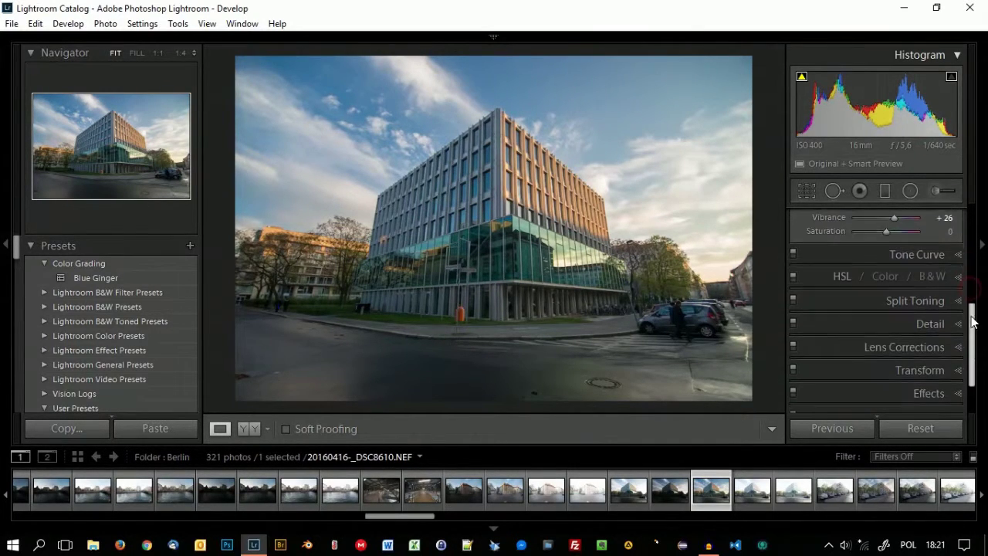
# Shape an RGB point curve: add a midpoint, lift a highlight point, lower a shadow point.
pyautogui.click(915, 257)
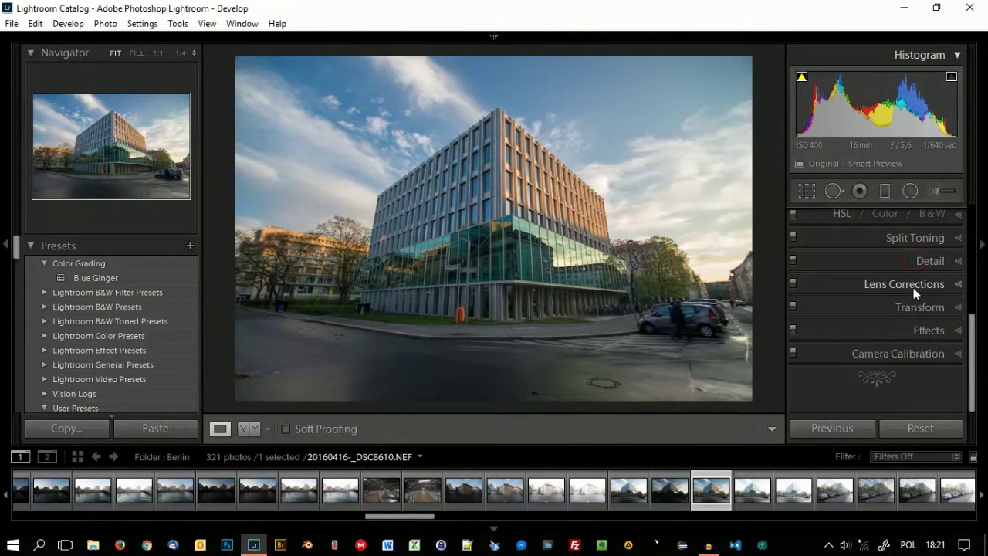
pyautogui.scroll(1, 920, 283)
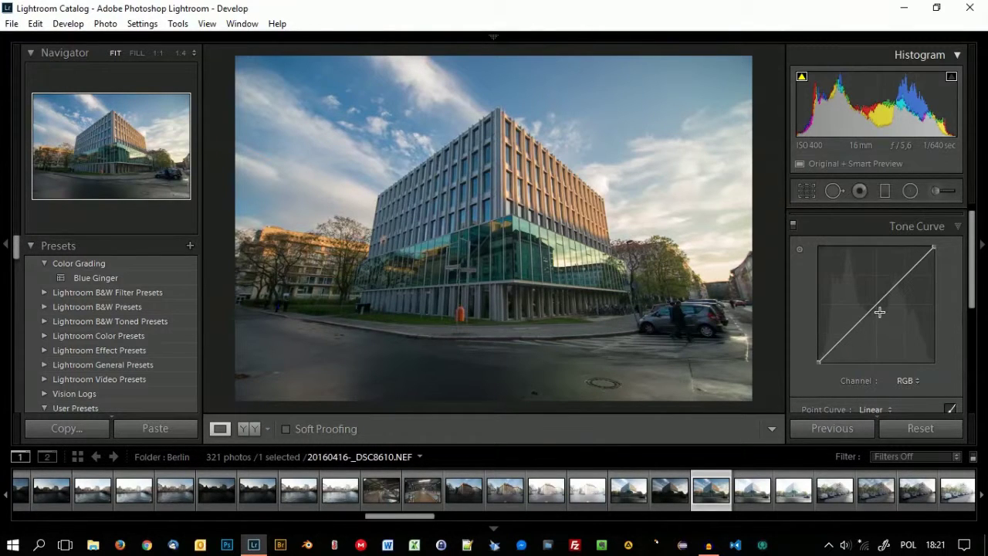
pyautogui.click(876, 305)
pyautogui.click(903, 275)
pyautogui.moveTo(904, 276); pyautogui.dragTo(898, 275)
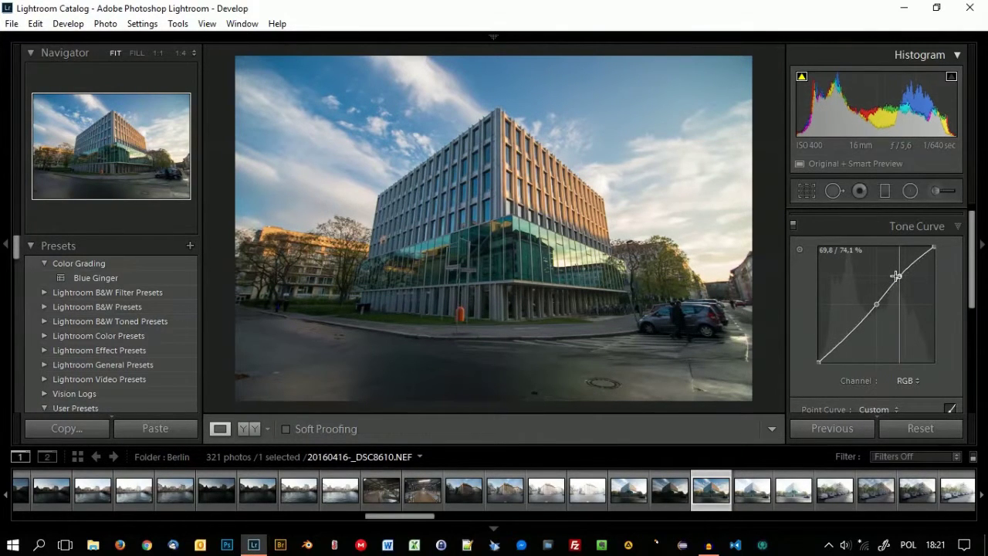
pyautogui.click(847, 334)
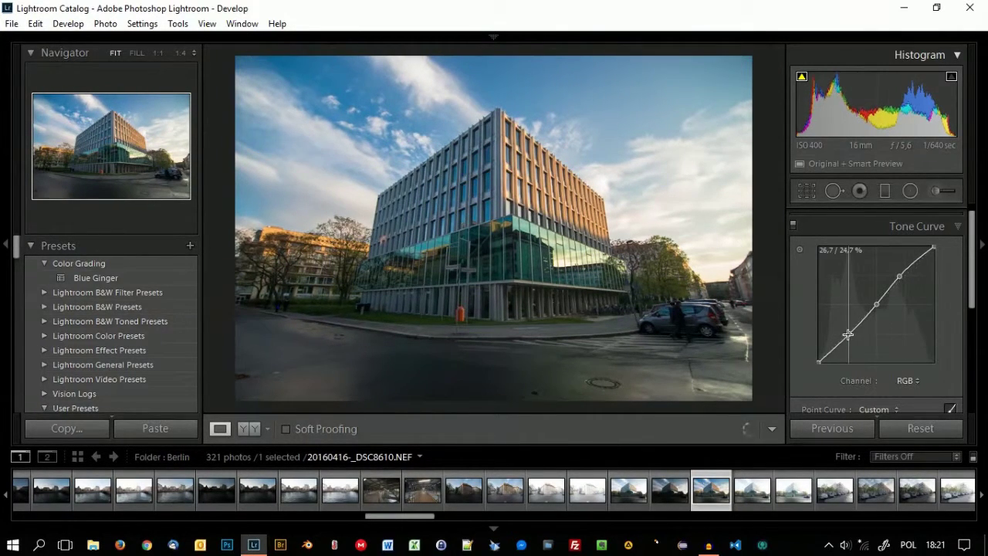
pyautogui.moveTo(848, 334); pyautogui.dragTo(849, 338)
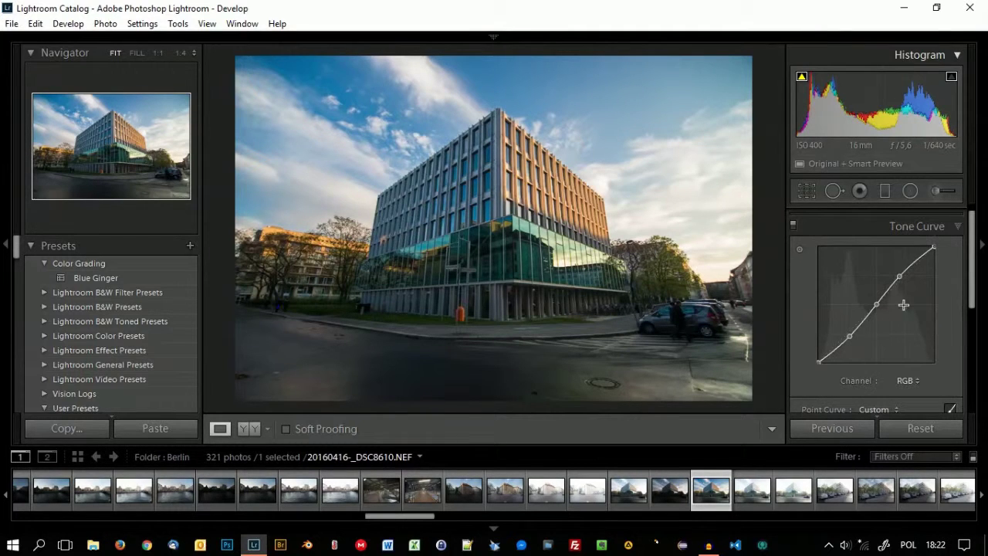
# Fine-tune the tone curve's highlight and shadow points with small nudges.
pyautogui.click(900, 276)
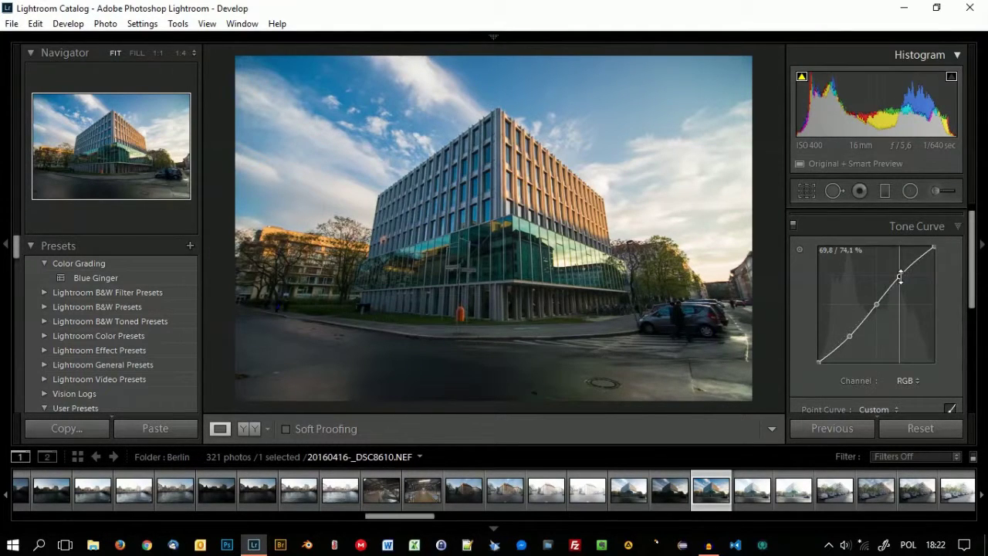
pyautogui.moveTo(900, 277); pyautogui.dragTo(899, 279)
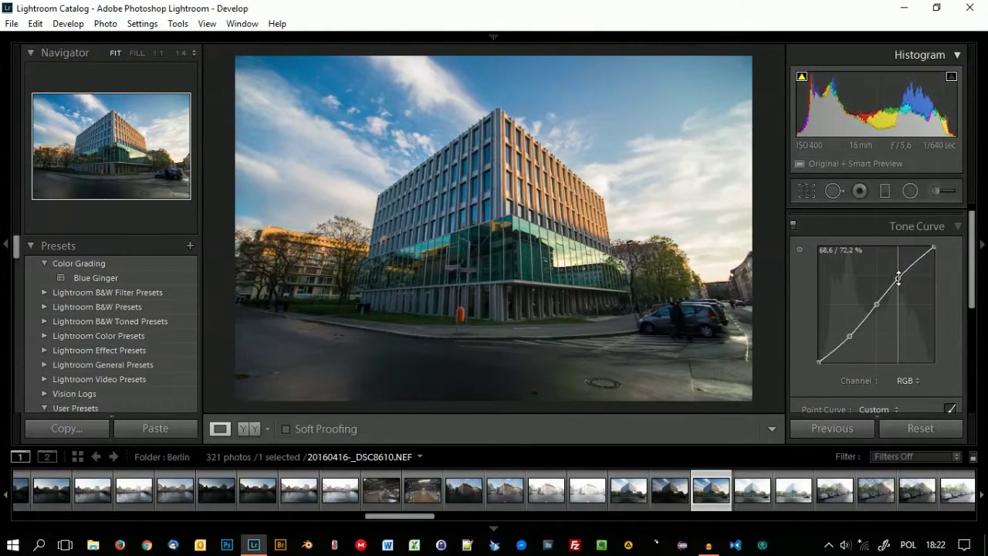
pyautogui.click(849, 337)
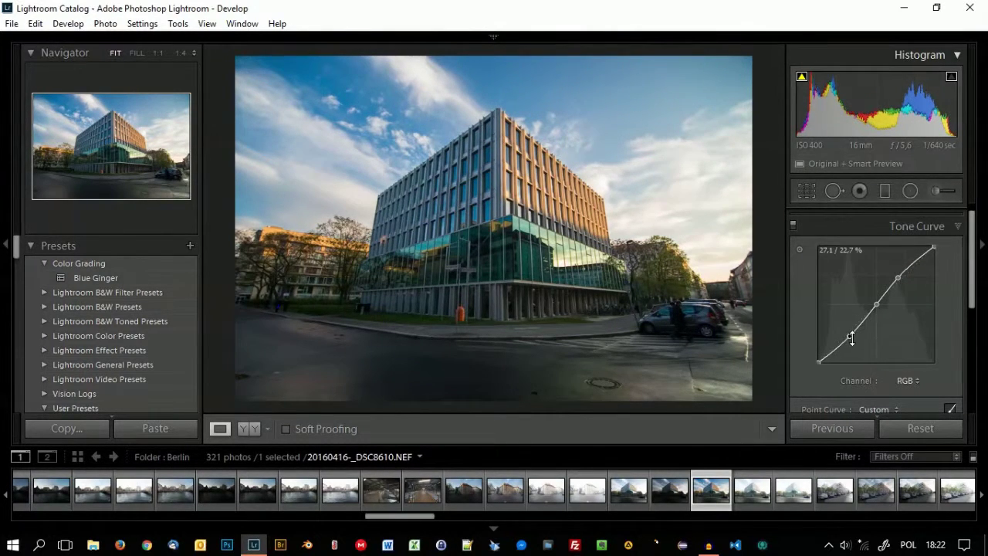
pyautogui.moveTo(849, 338); pyautogui.dragTo(848, 342)
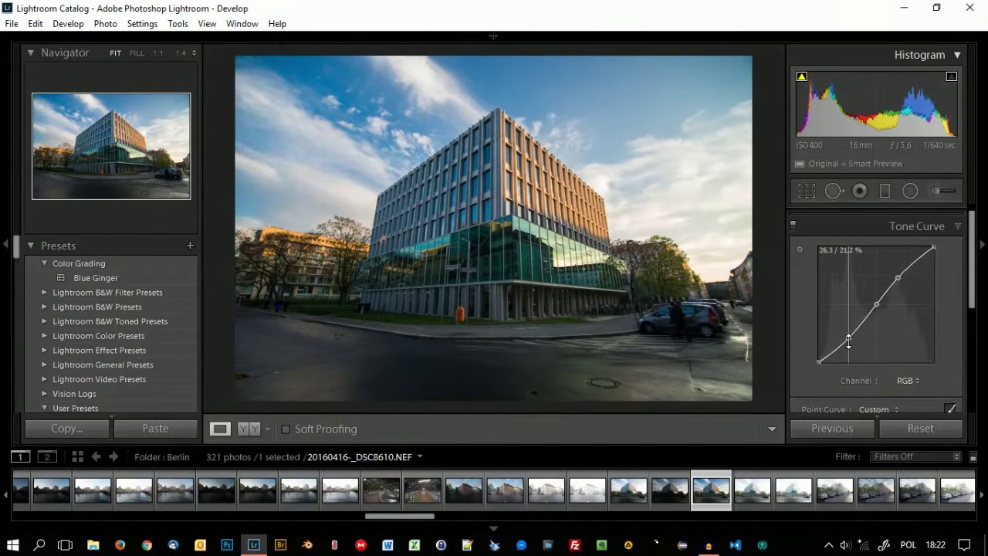
pyautogui.moveTo(849, 342); pyautogui.dragTo(848, 336)
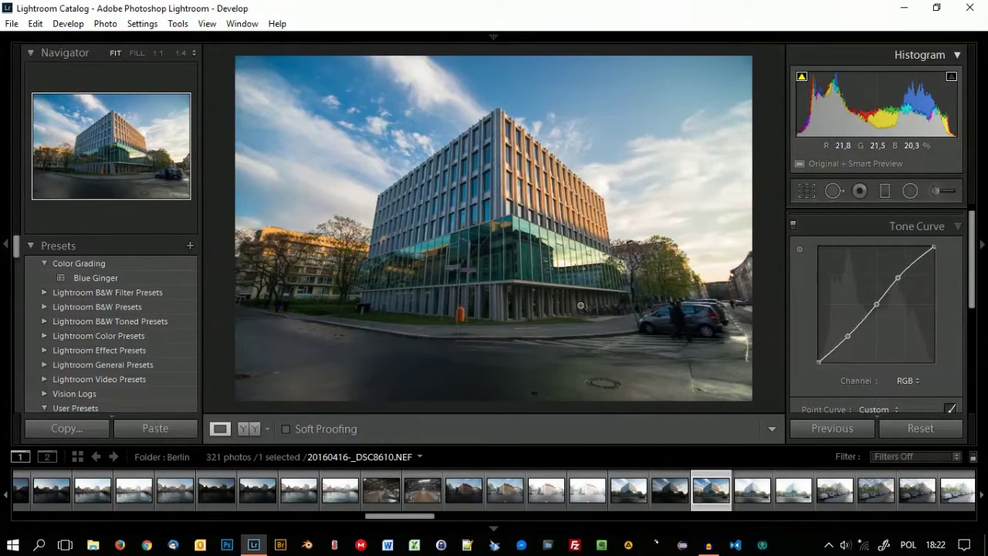
pyautogui.scroll(1, 970, 264)
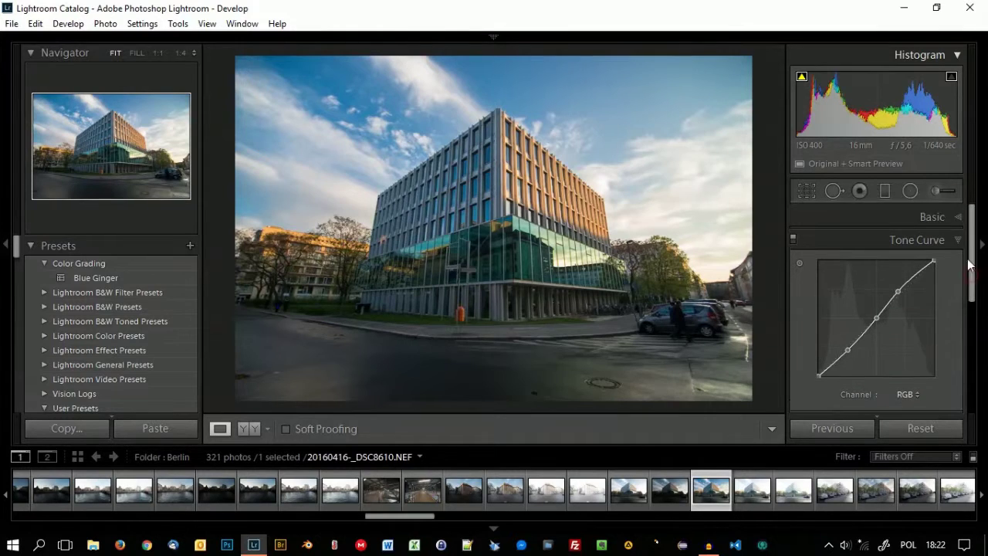
# Raise Shadows from +75 to +90 in the Basic panel.
pyautogui.click(934, 219)
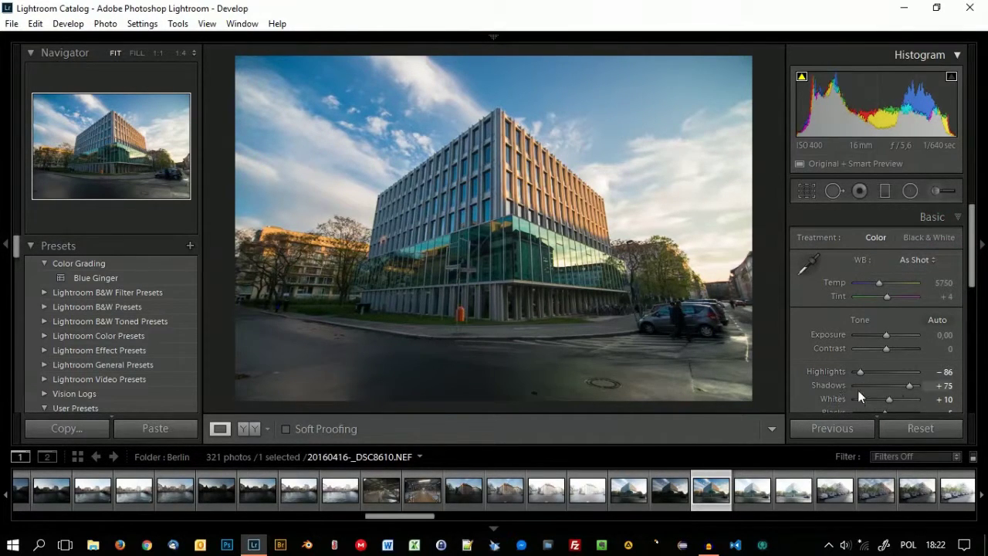
pyautogui.press('Up')
pyautogui.press('Up')
pyautogui.press('Up')
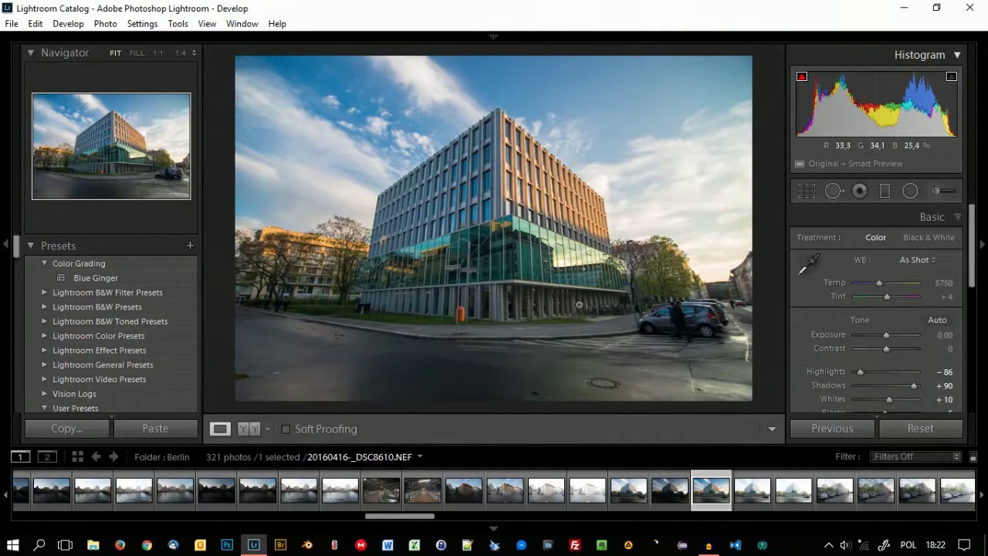
pyautogui.moveTo(972, 235); pyautogui.dragTo(972, 324)
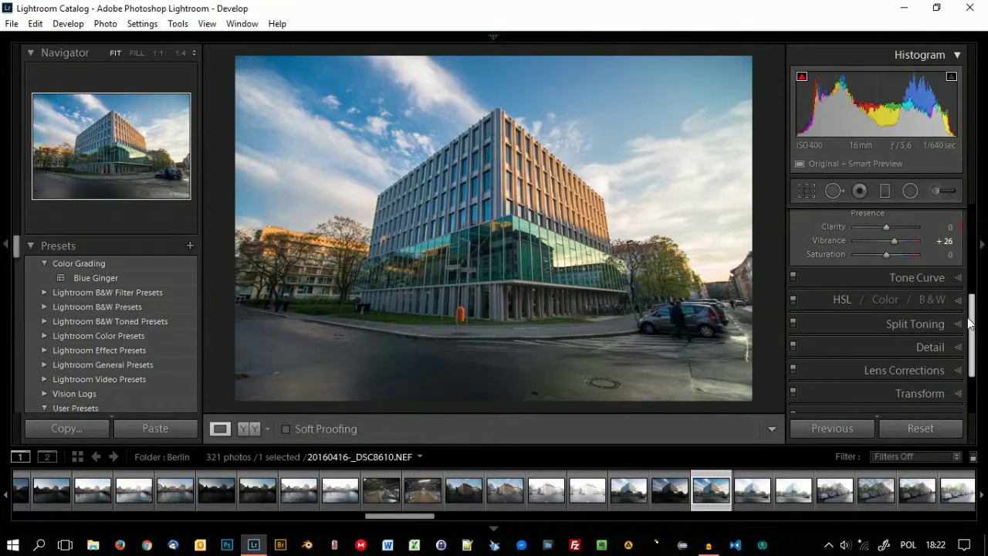
# Bring the Tone Curve panel back into view with its channel options showing.
pyautogui.click(914, 278)
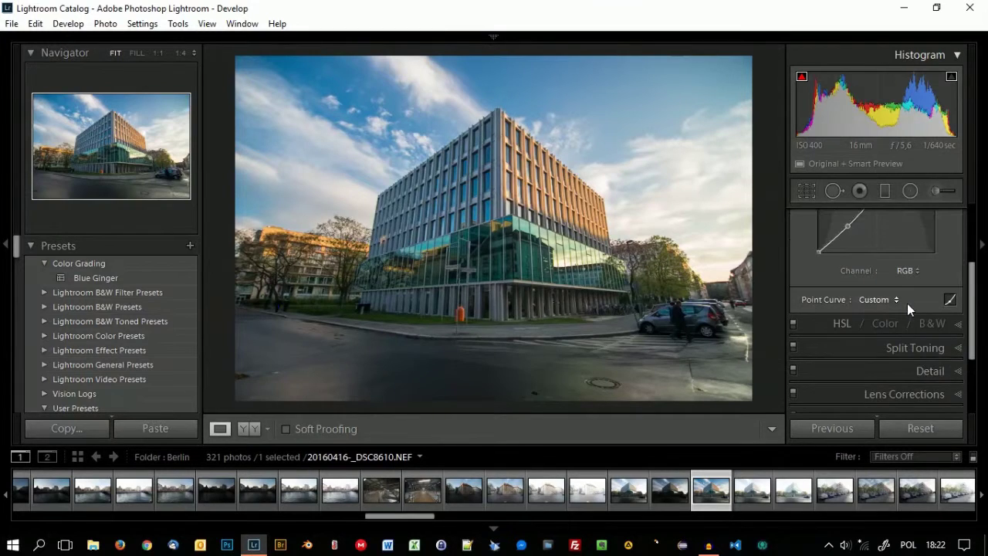
pyautogui.scroll(1, 907, 303)
pyautogui.moveTo(972, 293); pyautogui.dragTo(973, 261)
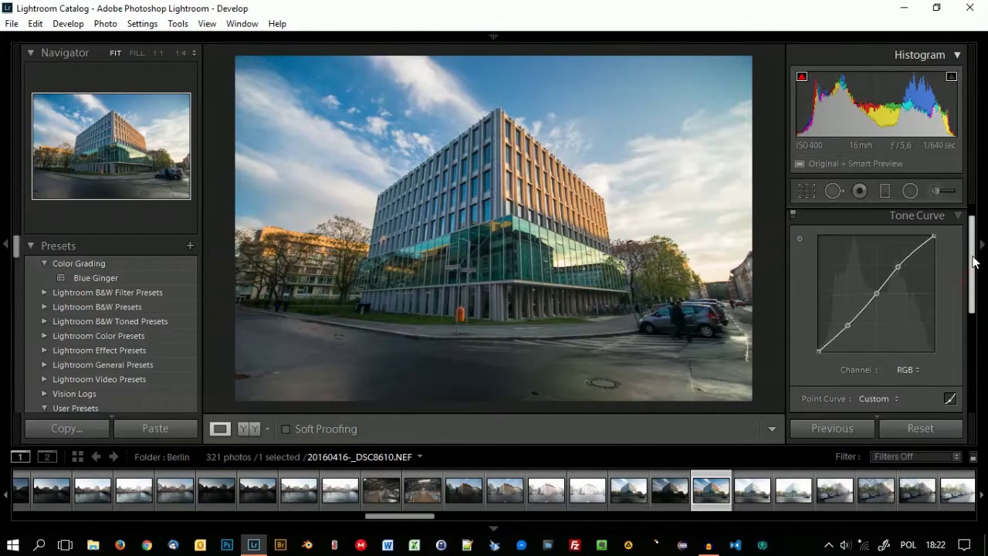
pyautogui.click(907, 368)
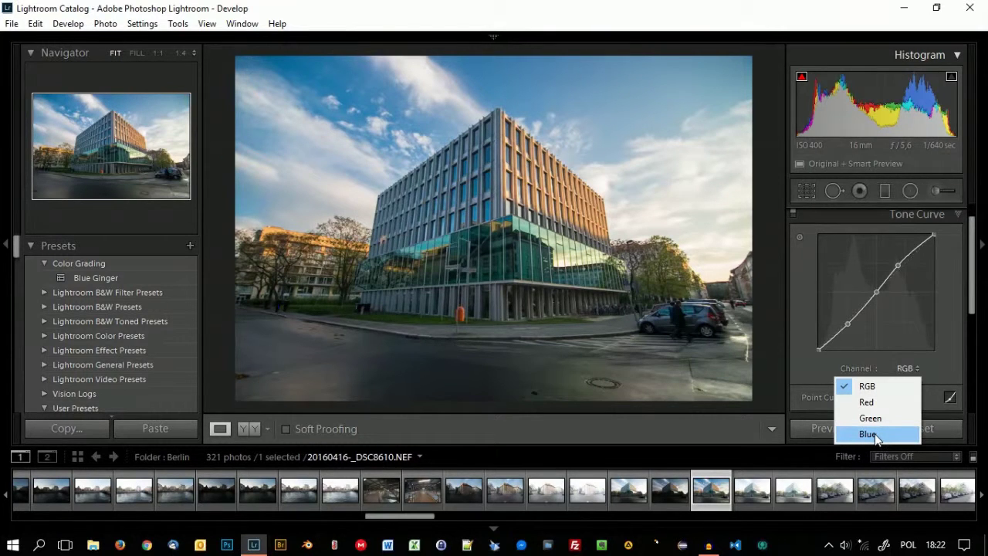
# On the Blue channel curve, pull a midpoint slightly down to 53.7 / 47.5%.
pyautogui.click(874, 434)
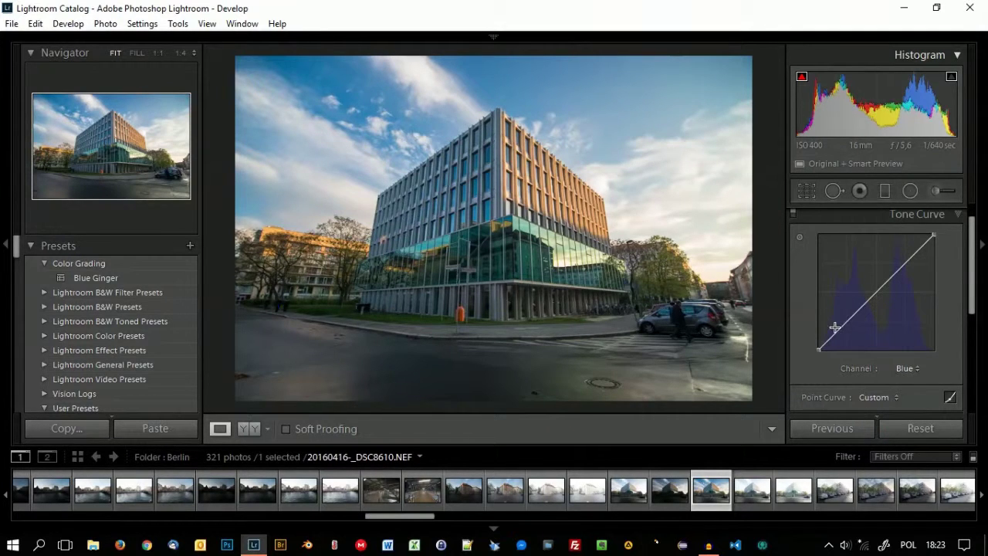
pyautogui.click(875, 293)
pyautogui.moveTo(875, 294); pyautogui.dragTo(877, 295)
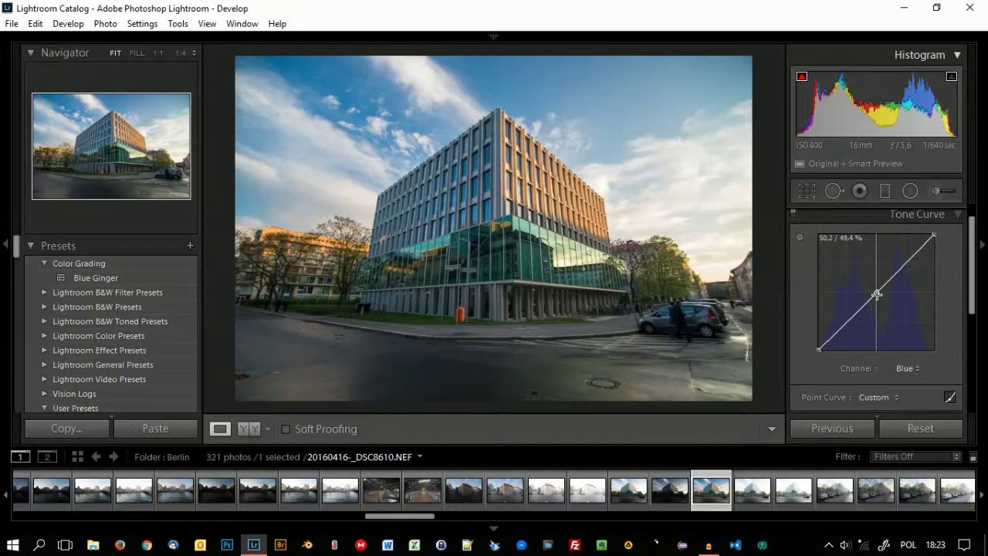
pyautogui.moveTo(877, 295); pyautogui.dragTo(880, 298)
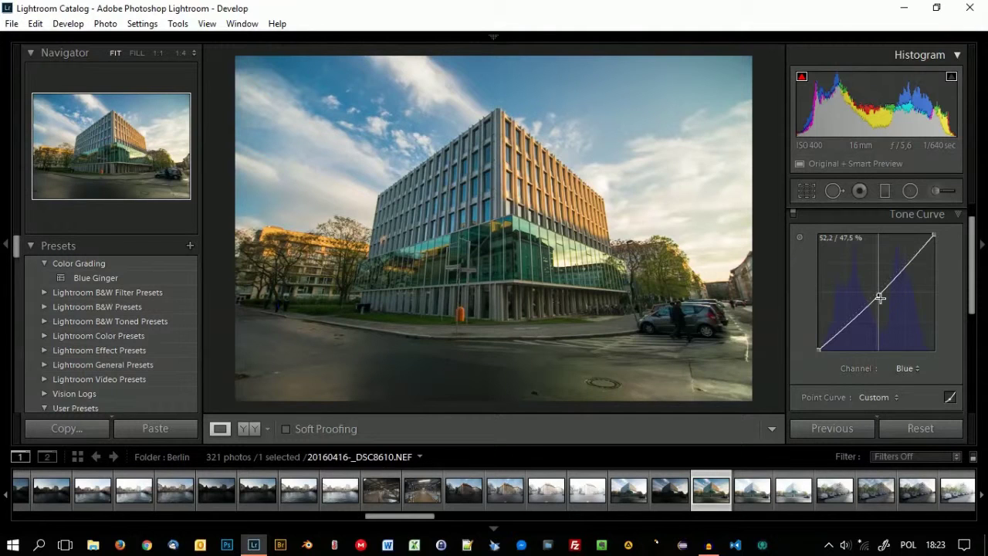
pyautogui.moveTo(880, 297); pyautogui.dragTo(878, 295)
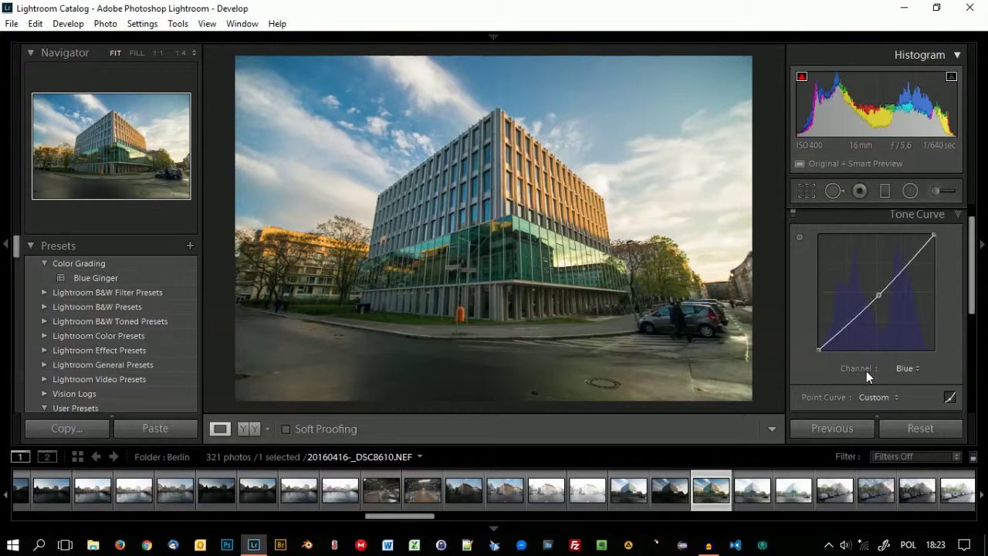
pyautogui.click(879, 296)
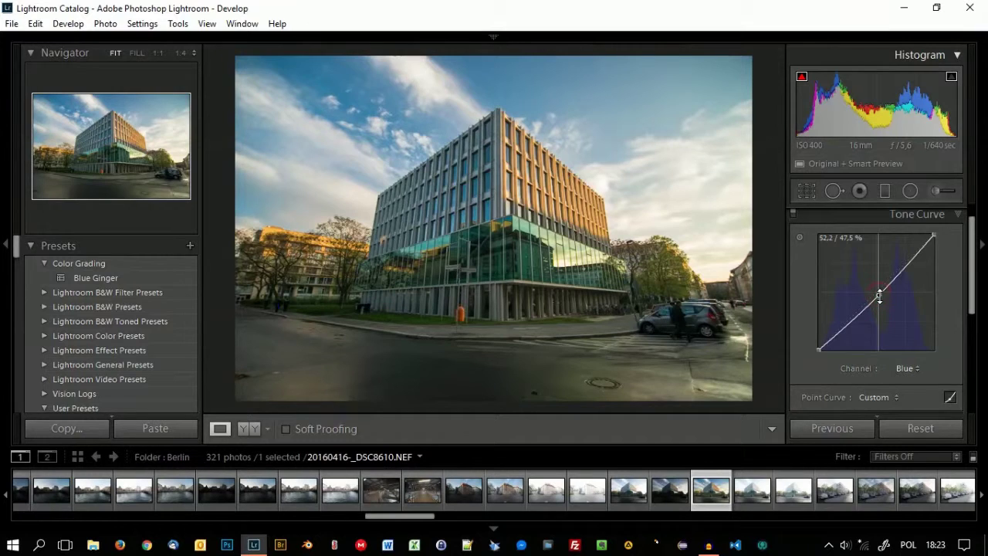
# Reposition the Blue curve midpoint, testing less and more blue.
pyautogui.moveTo(880, 296); pyautogui.dragTo(883, 299)
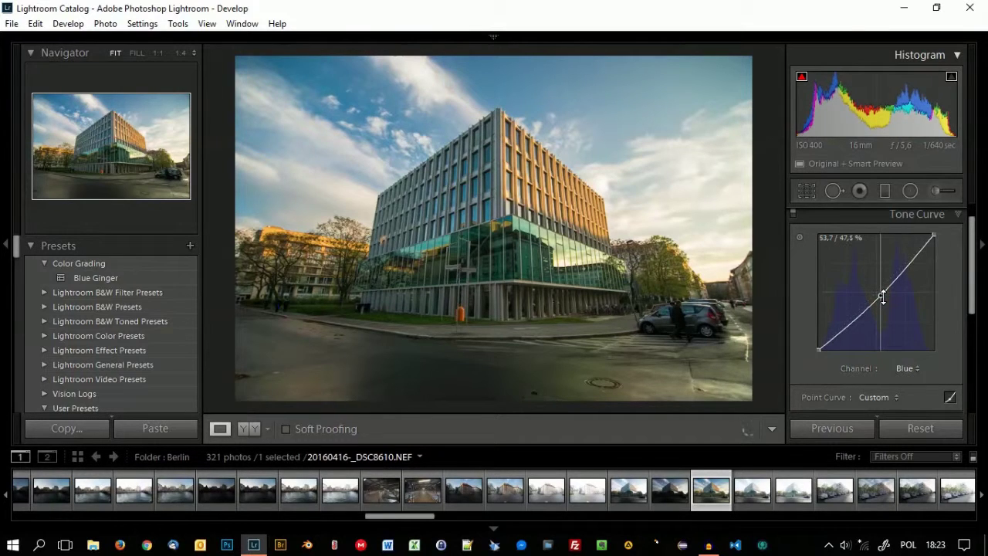
pyautogui.moveTo(883, 299); pyautogui.dragTo(871, 286)
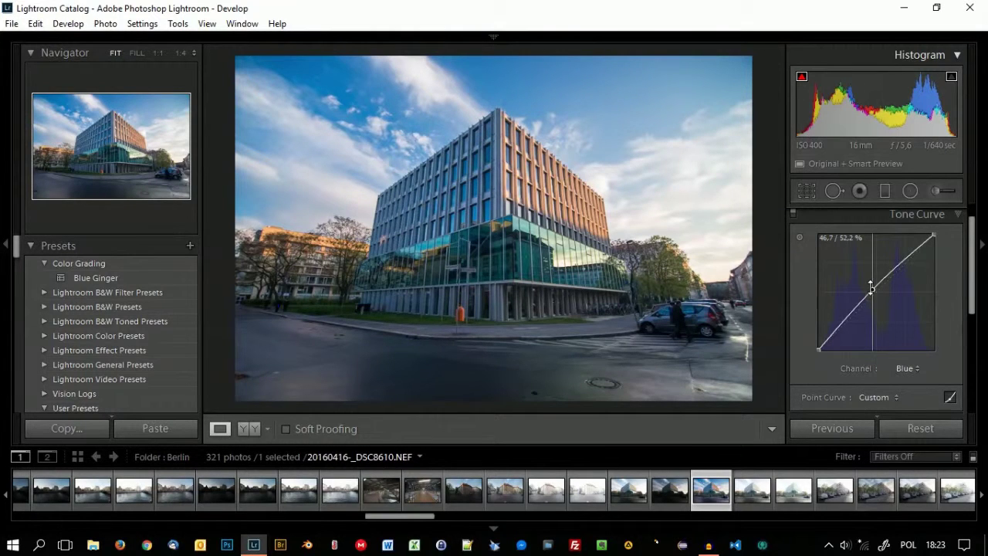
pyautogui.moveTo(871, 286); pyautogui.dragTo(892, 307)
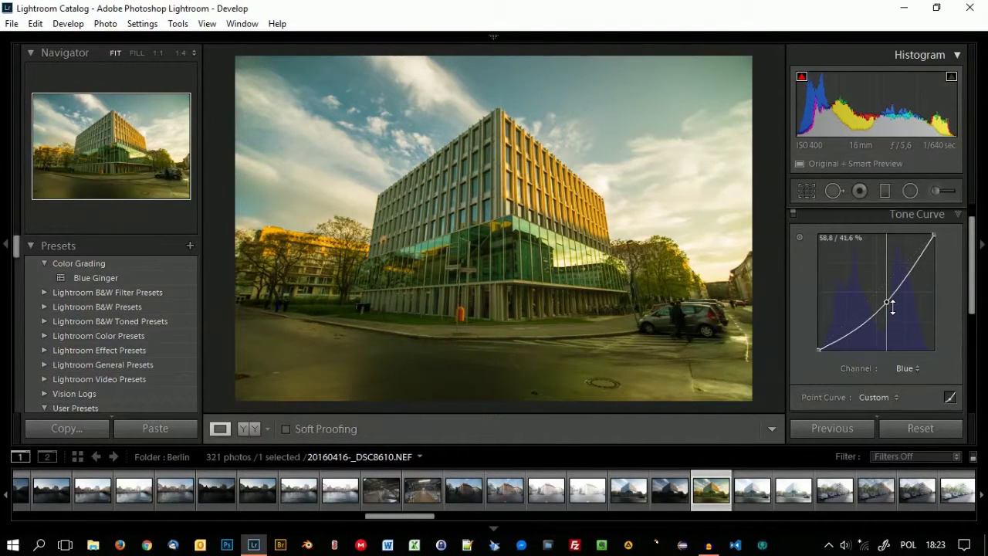
pyautogui.moveTo(893, 307); pyautogui.dragTo(876, 293)
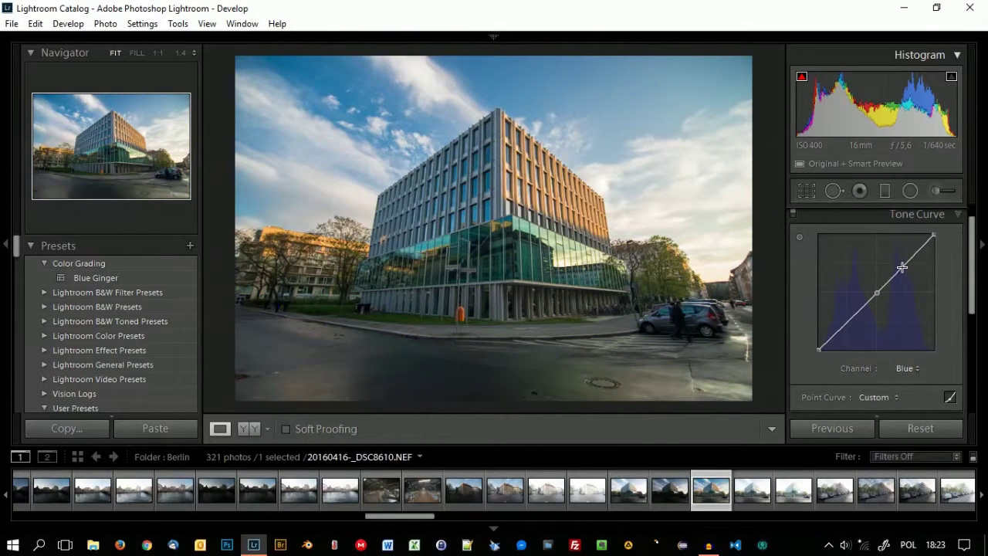
# Add highlight and shadow points to the Blue curve, bending it into a subtle S-shape.
pyautogui.click(901, 267)
pyautogui.moveTo(900, 266); pyautogui.dragTo(896, 264)
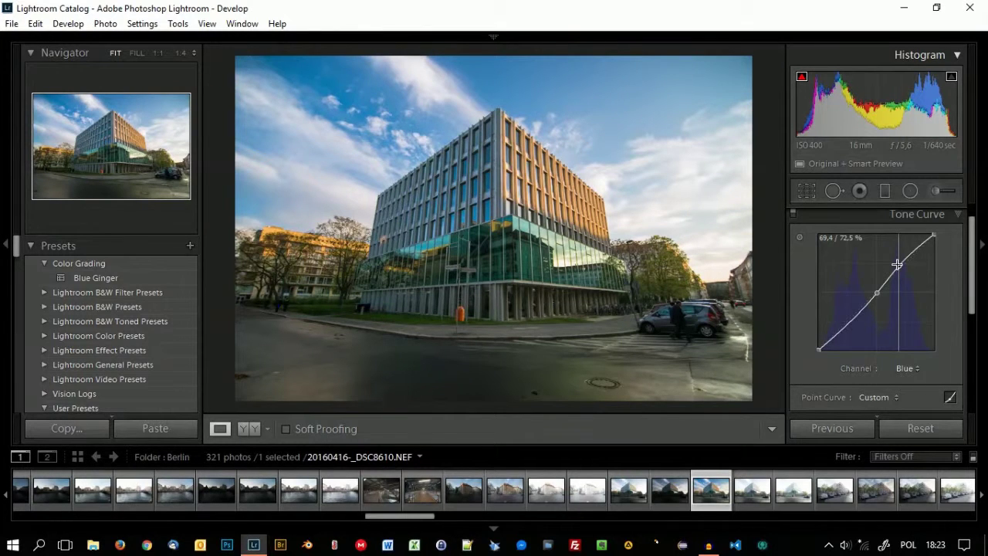
pyautogui.moveTo(849, 321); pyautogui.dragTo(848, 327)
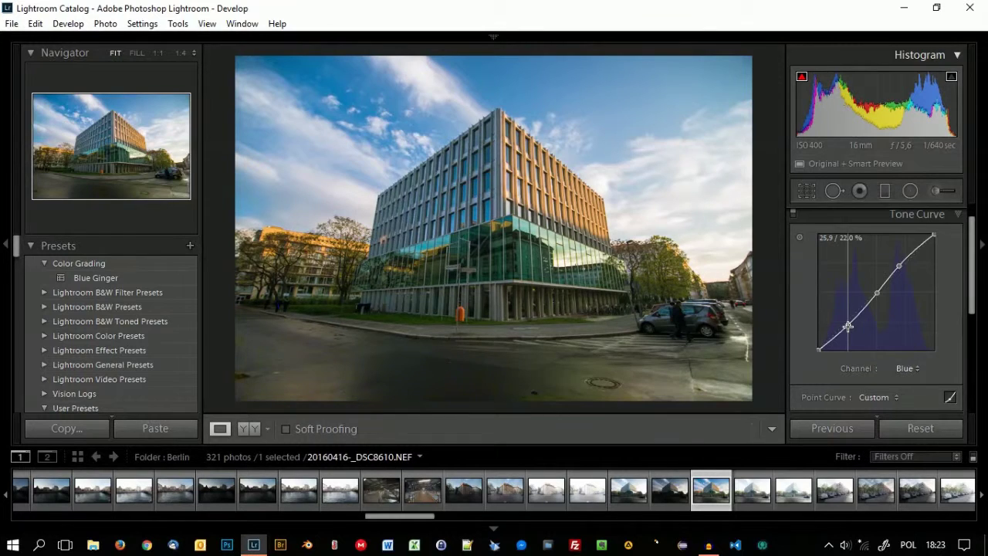
pyautogui.moveTo(847, 326); pyautogui.dragTo(849, 329)
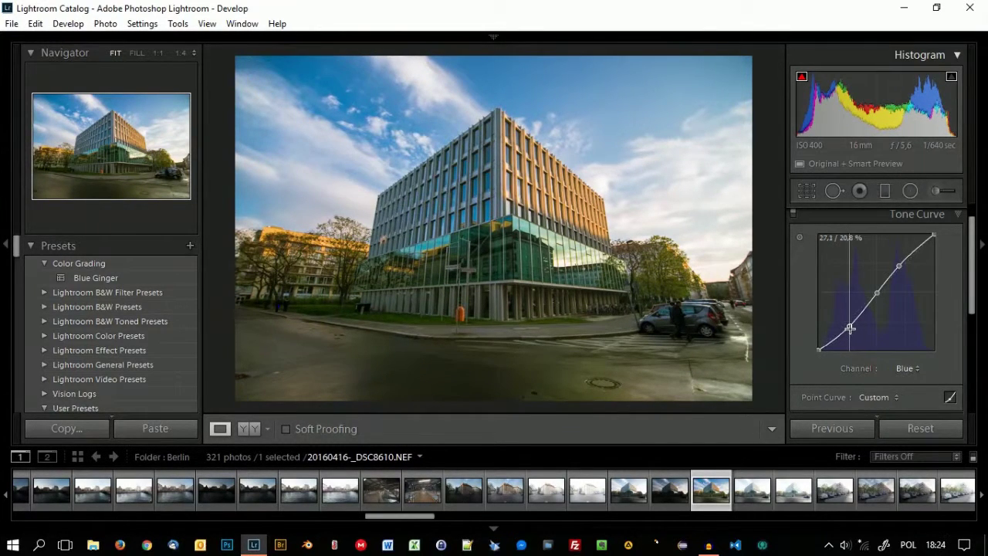
pyautogui.moveTo(849, 329); pyautogui.dragTo(847, 328)
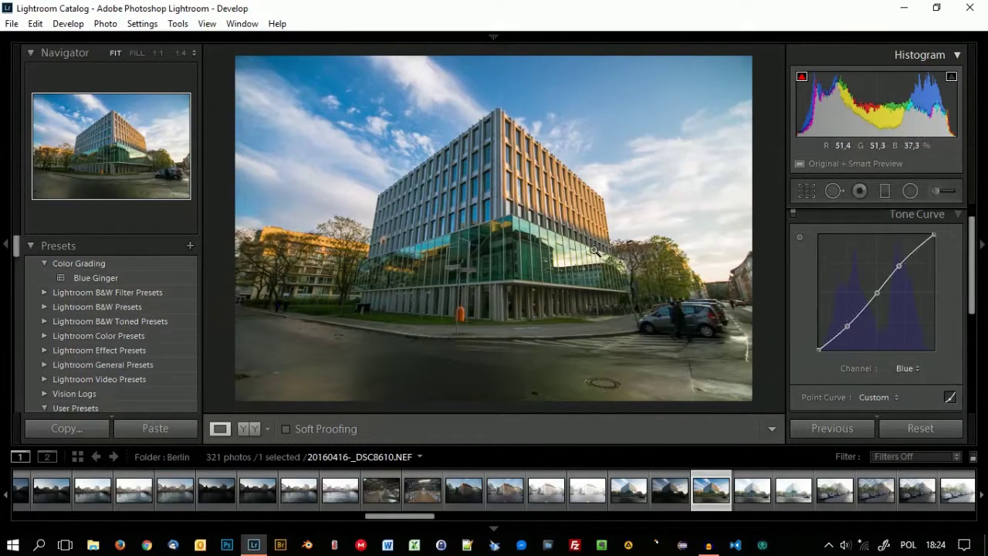
pyautogui.moveTo(972, 254); pyautogui.dragTo(972, 342)
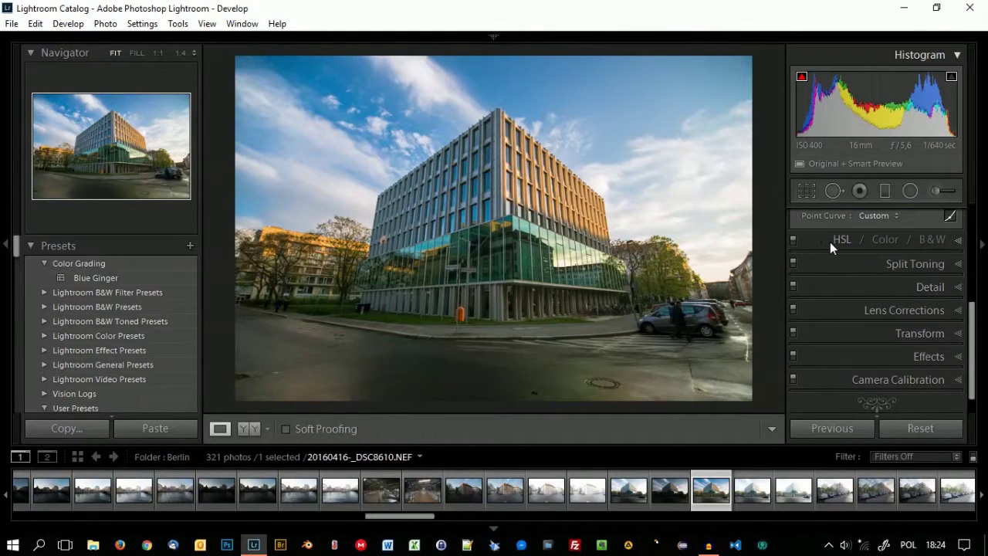
# Expand the HSL panel and bring its Hue sliders into view.
pyautogui.click(830, 242)
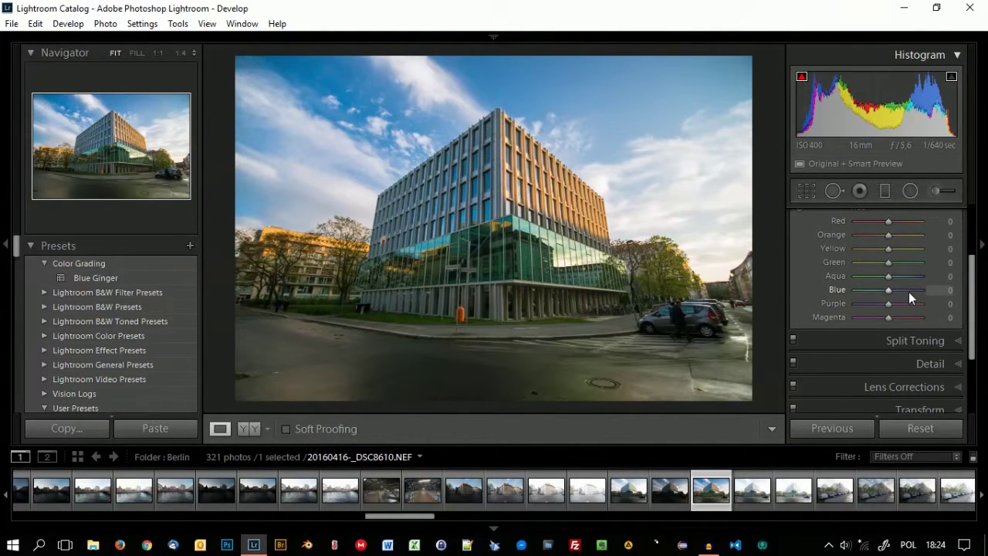
pyautogui.moveTo(973, 272); pyautogui.dragTo(972, 242)
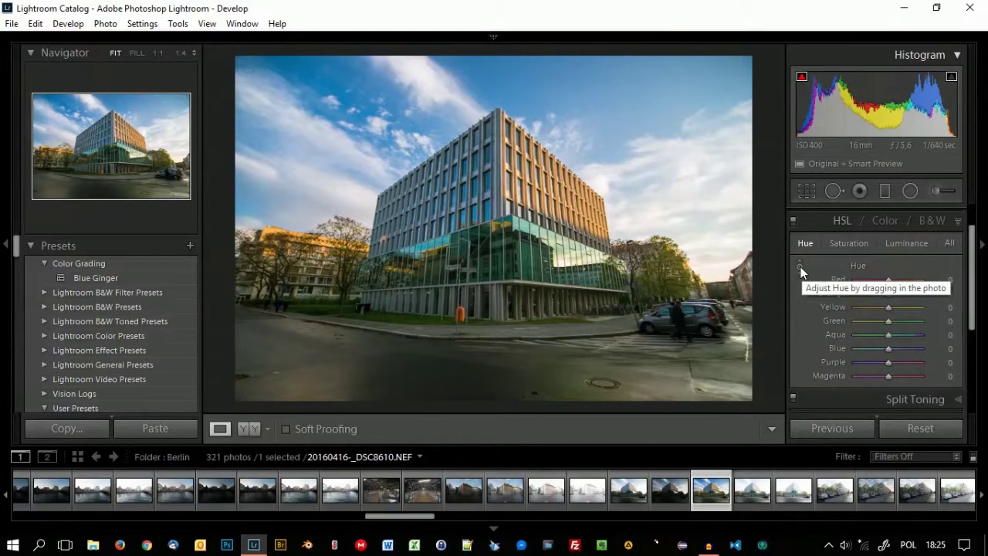
# With the Hue targeted tool, set Blue to +11 on the sky, Orange -10 and Yellow -13 on the building.
pyautogui.click(800, 272)
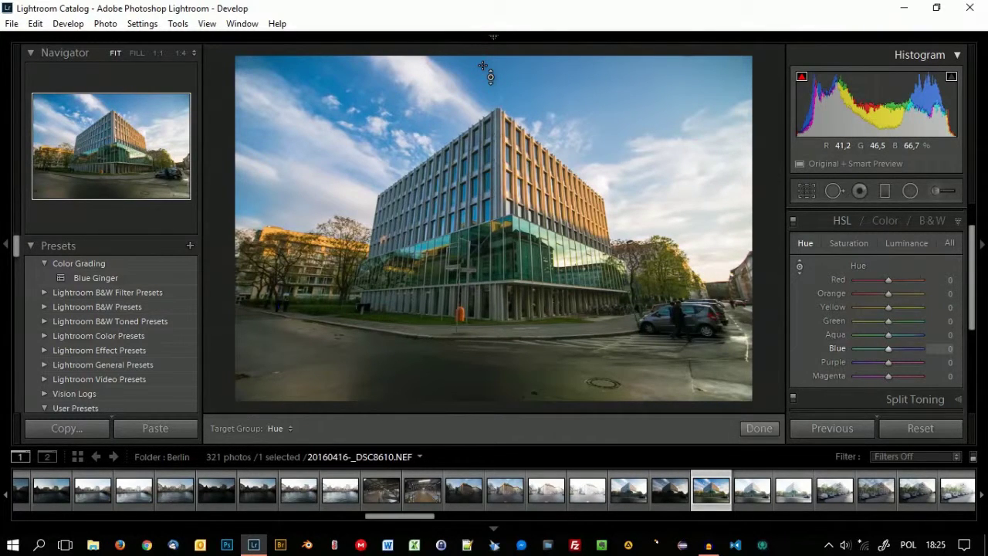
pyautogui.moveTo(483, 66); pyautogui.dragTo(481, 102)
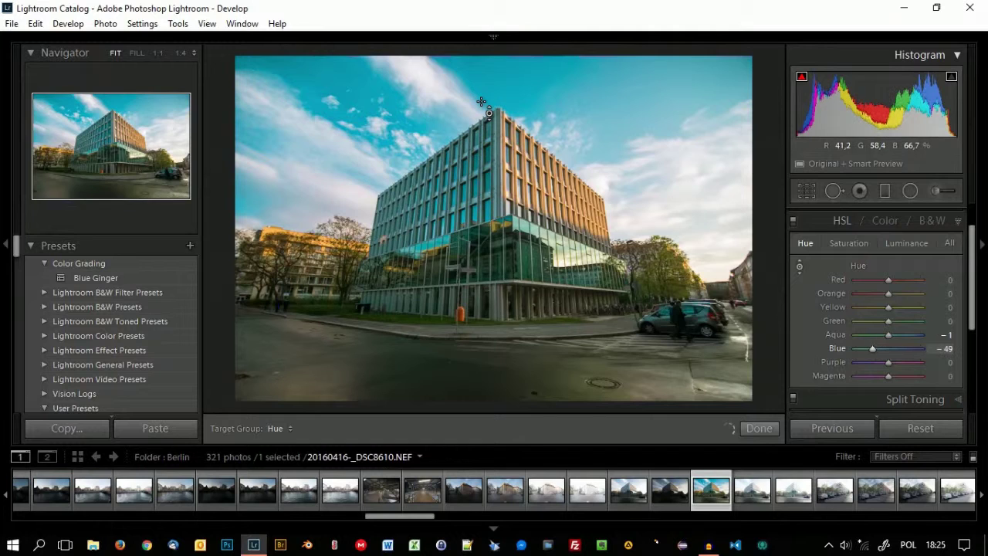
pyautogui.moveTo(481, 102); pyautogui.dragTo(483, 31)
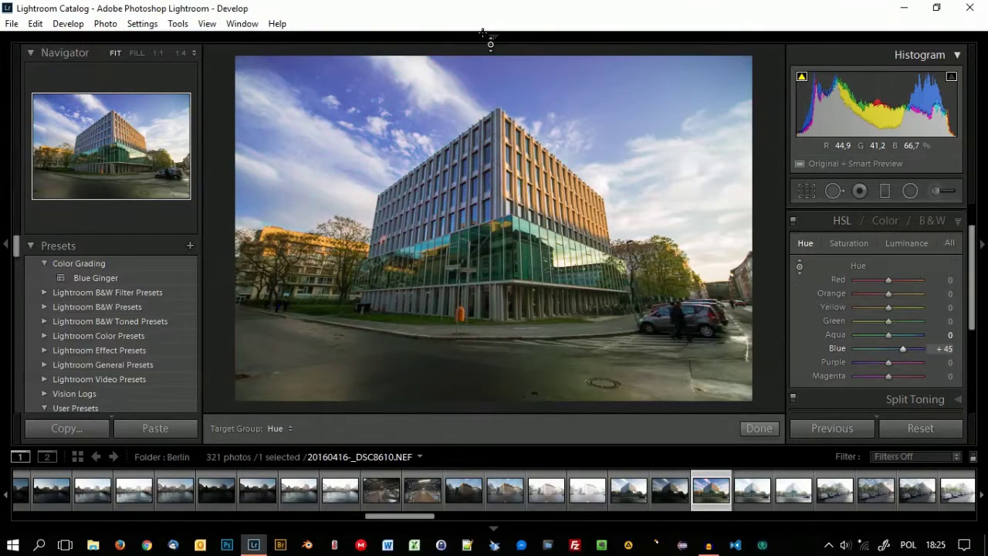
pyautogui.moveTo(483, 32); pyautogui.dragTo(482, 57)
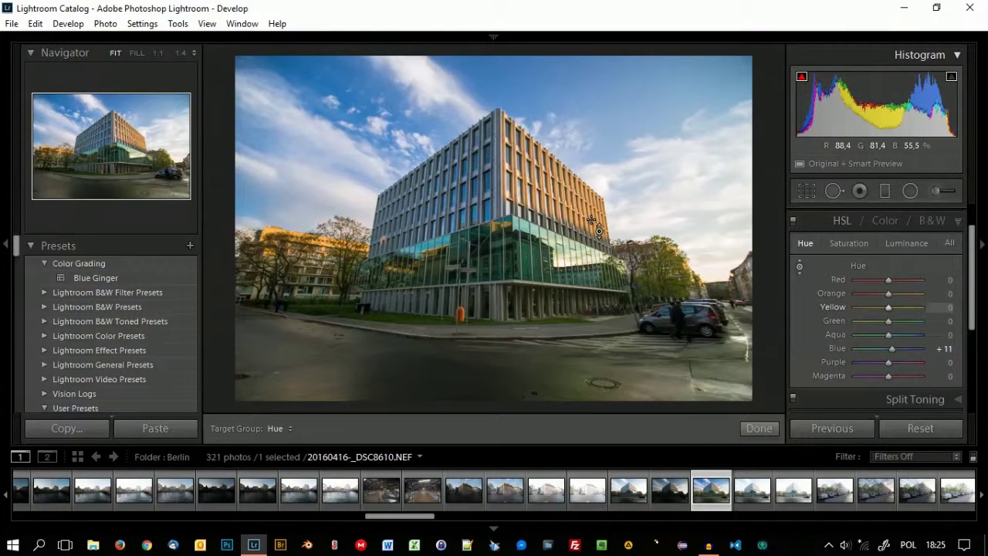
pyautogui.moveTo(591, 219)
pyautogui.mouseDown()
pyautogui.moveTo(594, 114)
pyautogui.moveTo(631, 262)
pyautogui.moveTo(670, 340)
pyautogui.moveTo(669, 230)
pyautogui.moveTo(669, 238)
pyautogui.mouseUp()
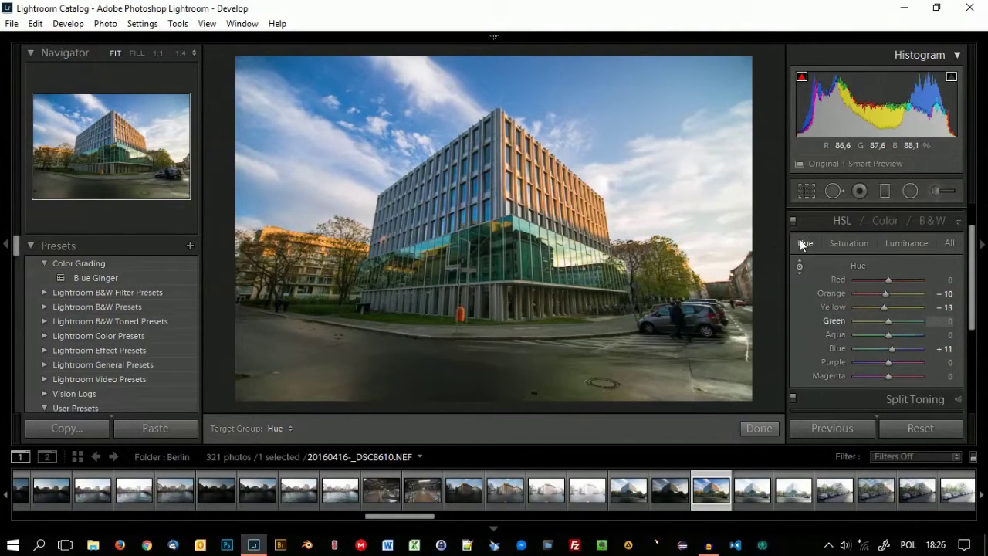
pyautogui.click(848, 243)
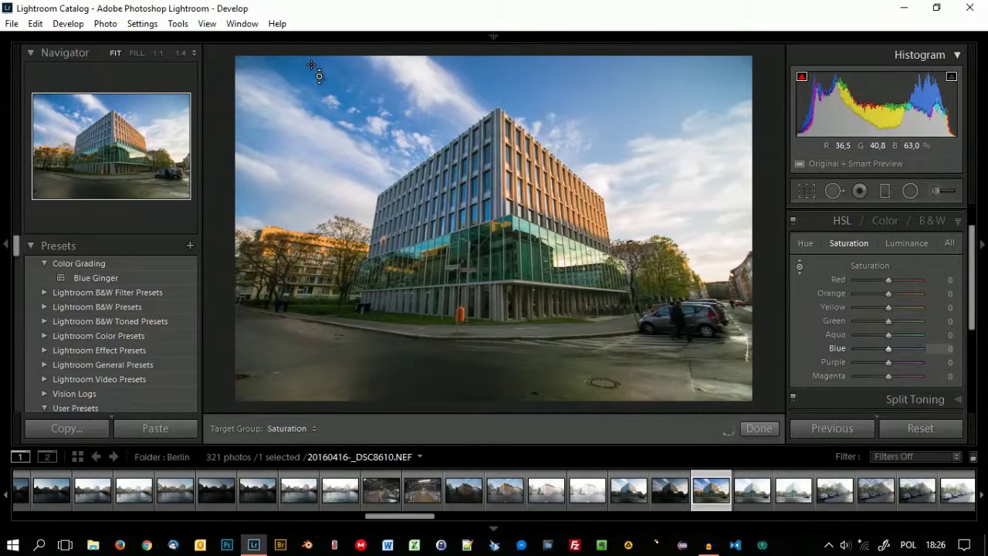
# Drag the sky's Blue saturation down to -78, then back up to +1.
pyautogui.moveTo(311, 65); pyautogui.dragTo(310, 122)
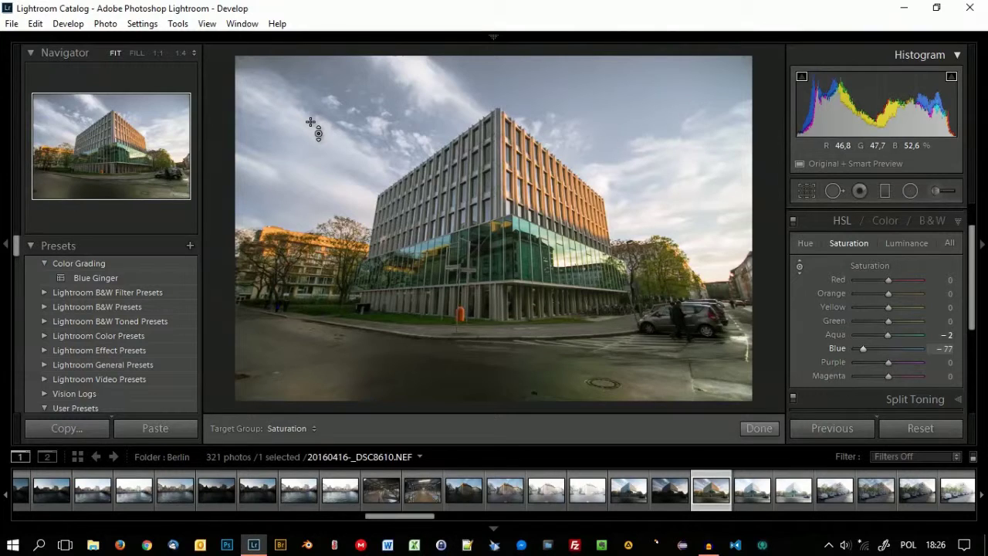
pyautogui.moveTo(310, 122); pyautogui.dragTo(310, 122)
pyautogui.moveTo(310, 123); pyautogui.dragTo(327, 62)
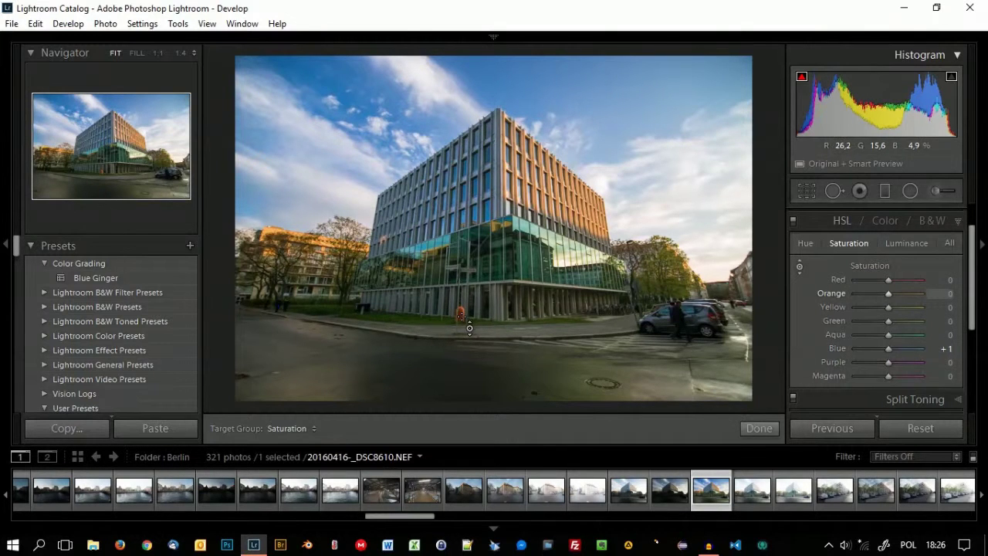
# Set Red saturation to +7 and Orange to +11 on the orange post, then trial-darken the sky's luminance.
pyautogui.moveTo(460, 315); pyautogui.dragTo(465, 393)
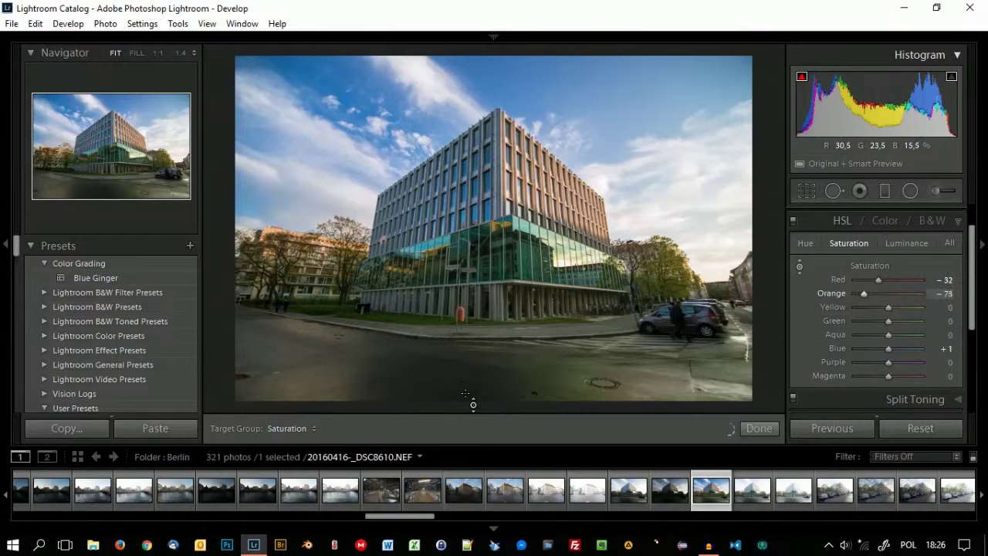
pyautogui.moveTo(465, 393); pyautogui.dragTo(469, 404)
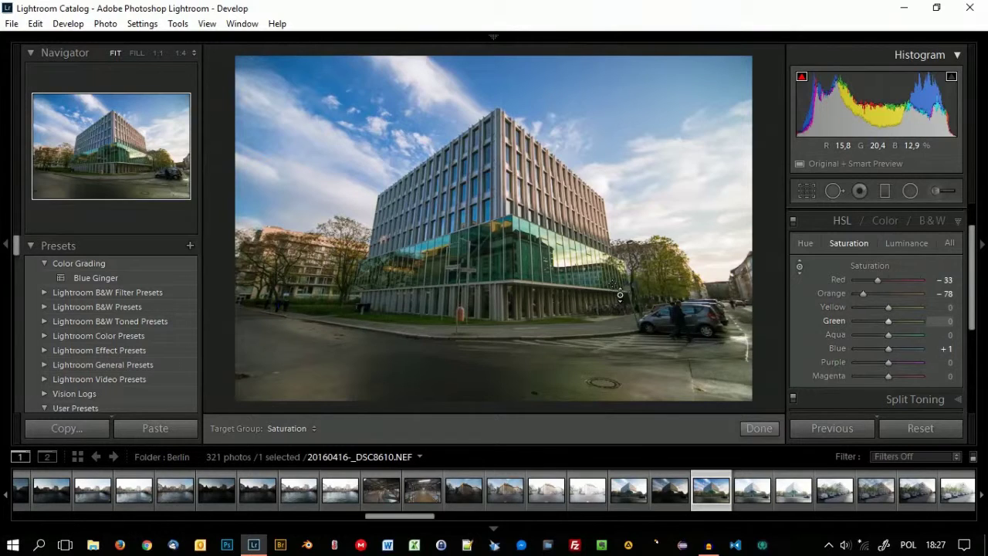
pyautogui.moveTo(460, 315); pyautogui.dragTo(466, 214)
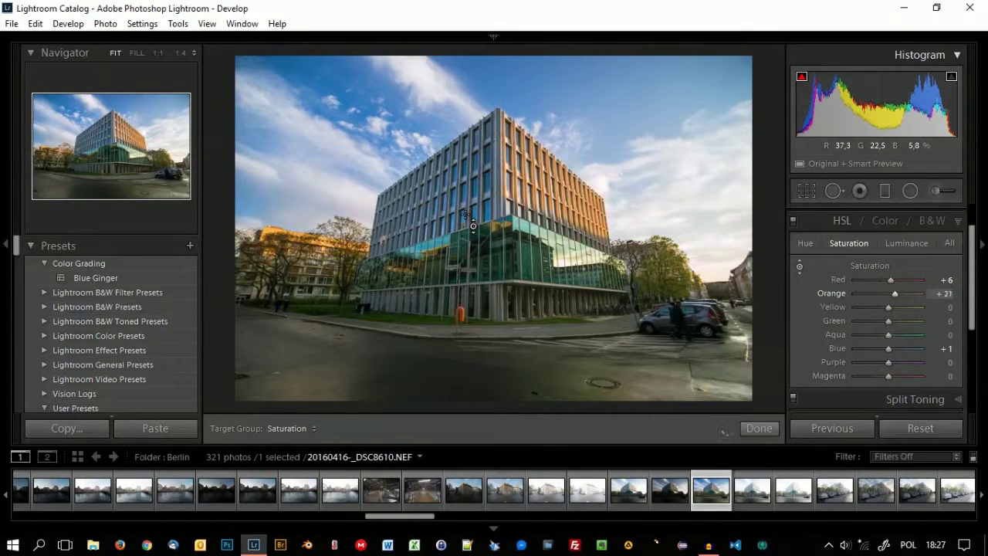
pyautogui.moveTo(466, 214)
pyautogui.mouseDown()
pyautogui.moveTo(463, 123)
pyautogui.moveTo(463, 212)
pyautogui.mouseUp()
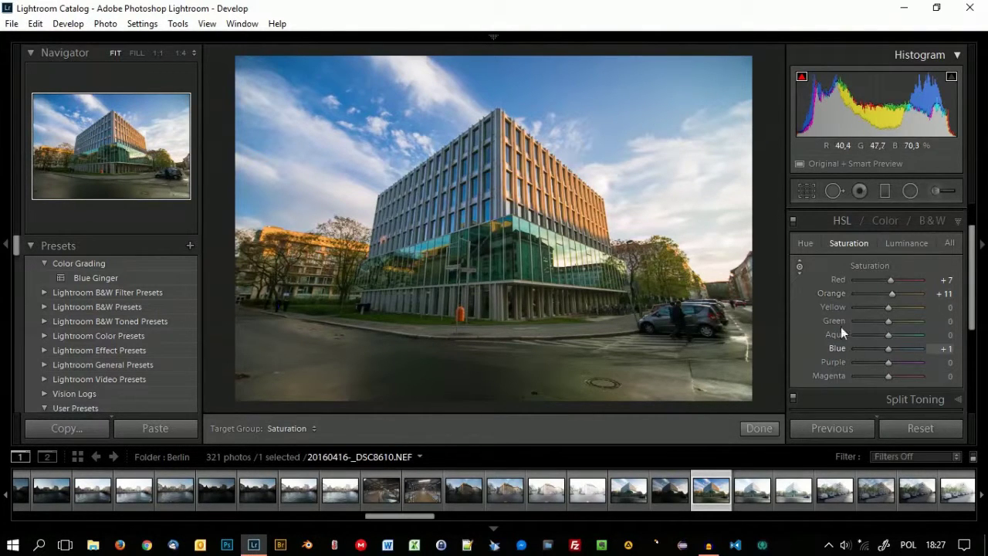
pyautogui.click(909, 242)
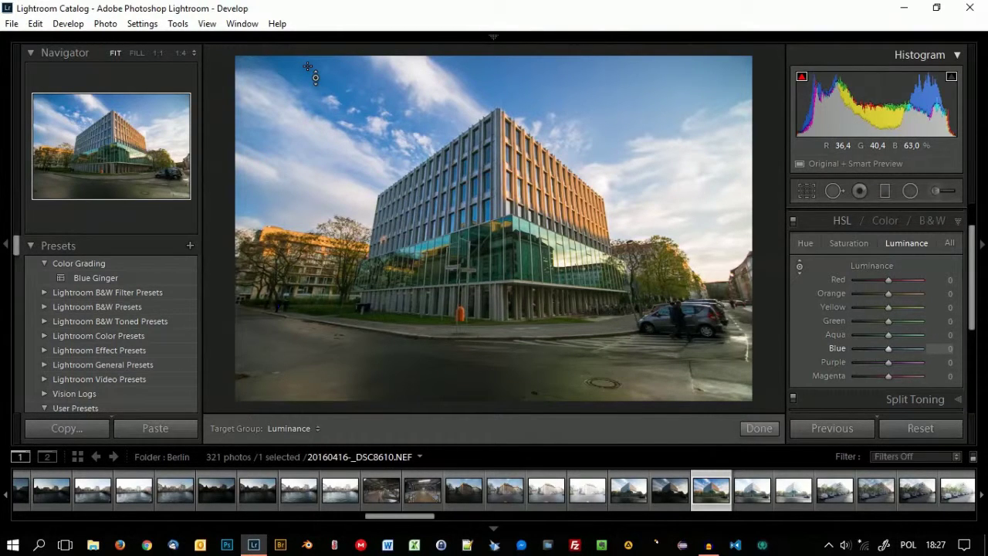
pyautogui.moveTo(307, 67)
pyautogui.mouseDown()
pyautogui.moveTo(311, 121)
pyautogui.moveTo(310, 29)
pyautogui.mouseUp()
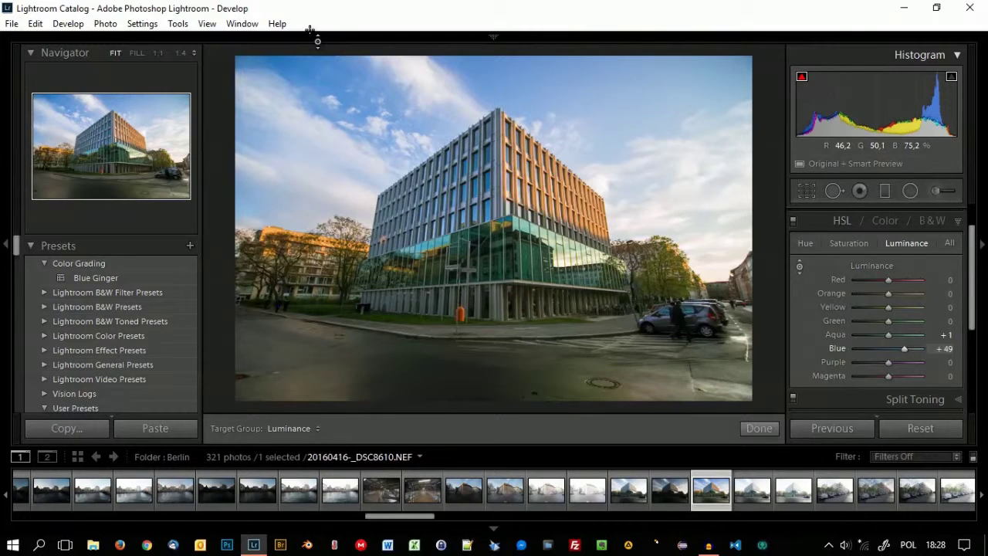
# Set Blue luminance to +3, Aqua to +6 and Green to +100, then preview in black and white.
pyautogui.moveTo(309, 29); pyautogui.dragTo(310, 65)
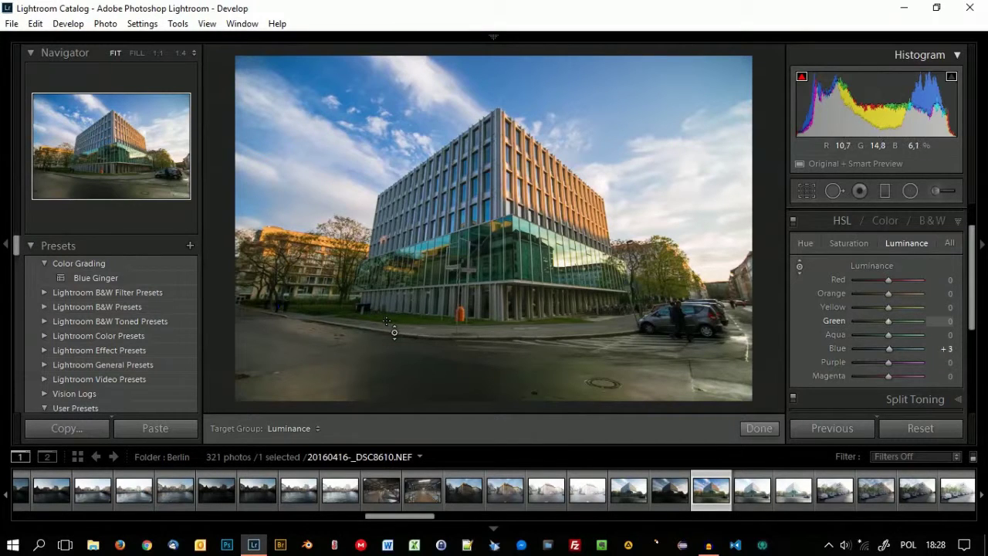
pyautogui.moveTo(394, 328); pyautogui.dragTo(405, 245)
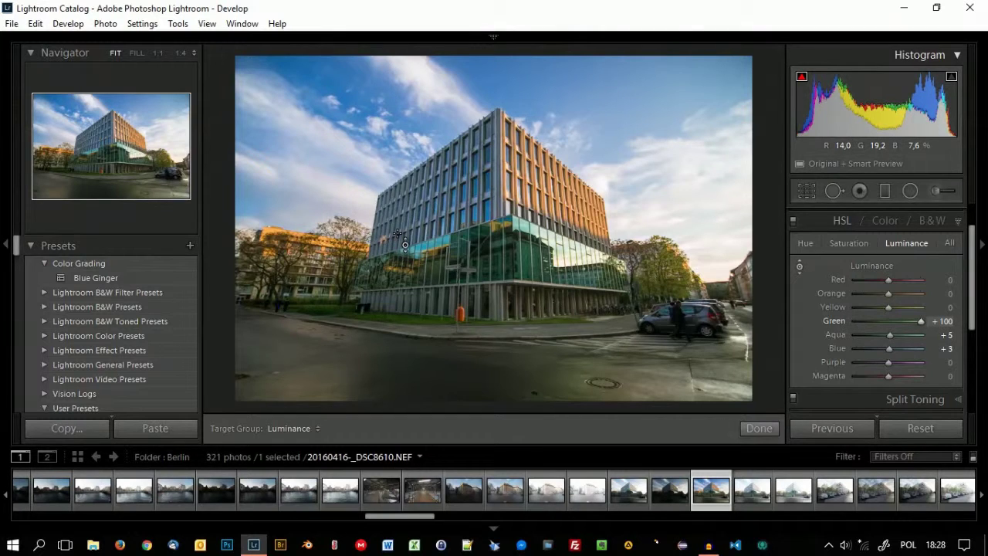
pyautogui.moveTo(404, 246); pyautogui.dragTo(405, 234)
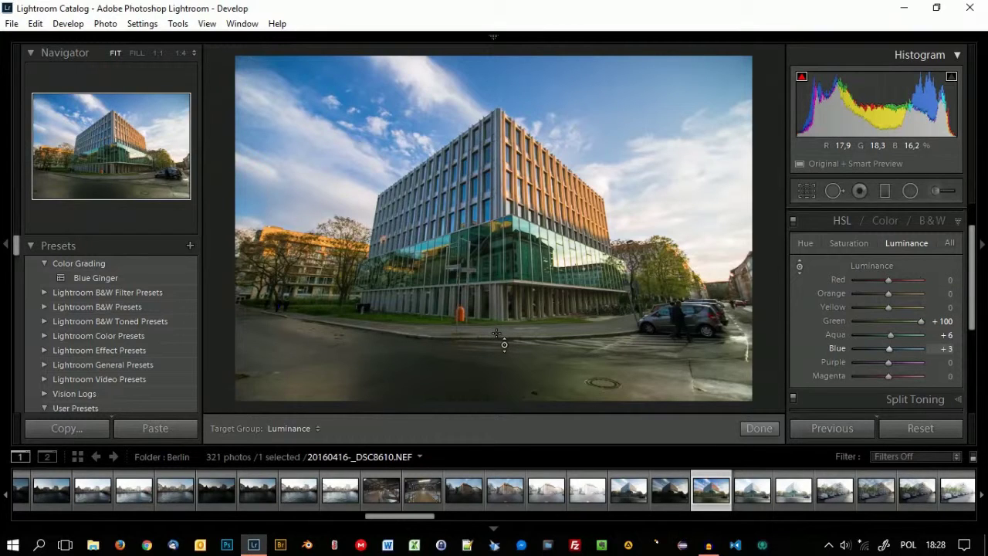
pyautogui.click(922, 220)
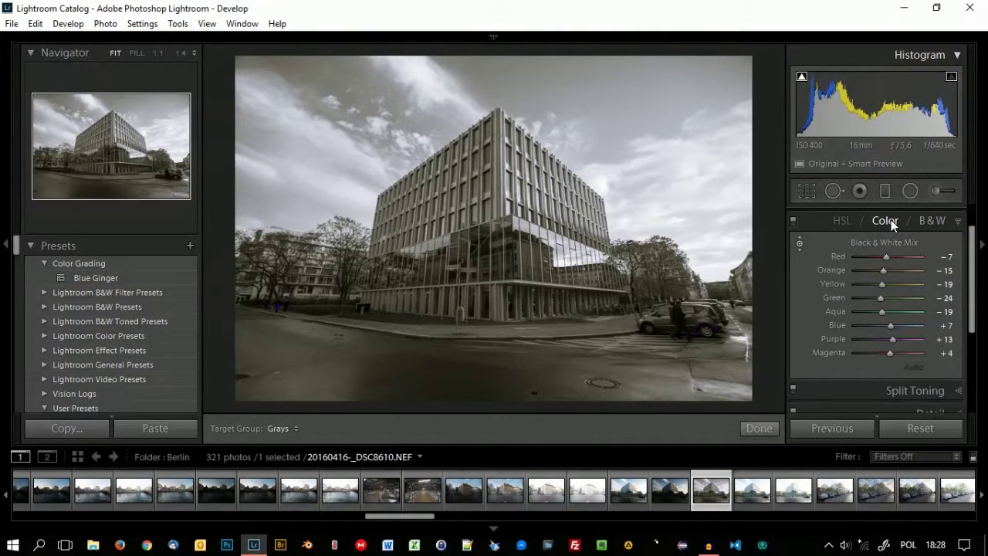
pyautogui.click(842, 222)
pyautogui.moveTo(975, 247); pyautogui.dragTo(975, 334)
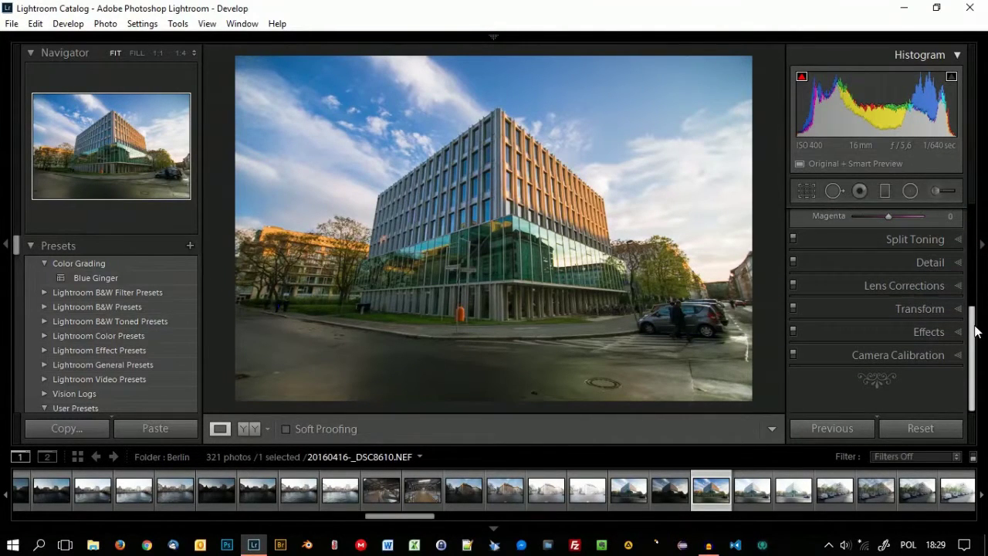
# Expand Split Toning and bring up the Highlights colour picker, hue and saturation still at 0.
pyautogui.click(917, 239)
pyautogui.moveTo(970, 327); pyautogui.dragTo(974, 247)
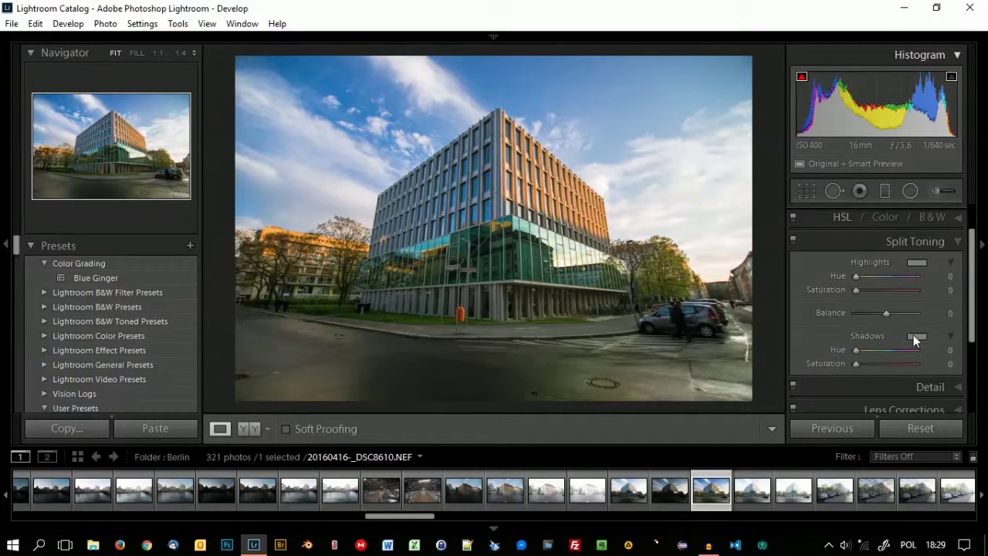
pyautogui.click(917, 263)
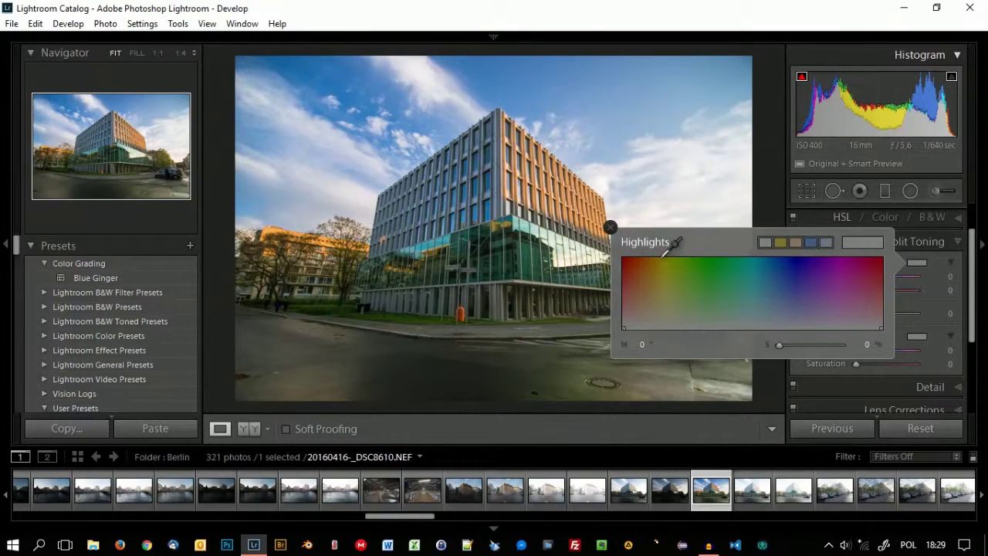
# Try yellow, orange, red and cyan highlight tints, settling at hue 35, saturation 0, then open Shadows.
pyautogui.click(659, 260)
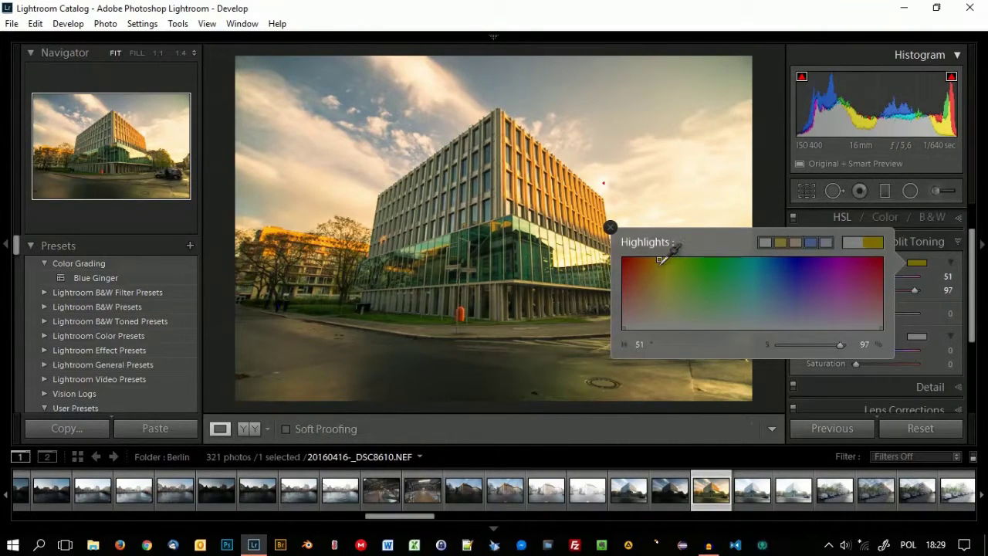
pyautogui.moveTo(660, 258); pyautogui.dragTo(656, 265)
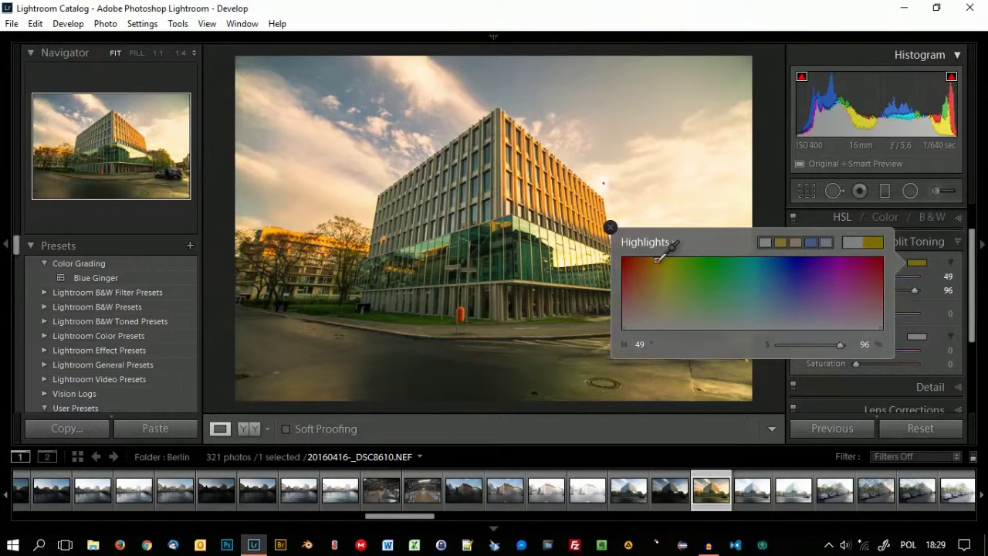
pyautogui.moveTo(656, 266); pyautogui.dragTo(644, 281)
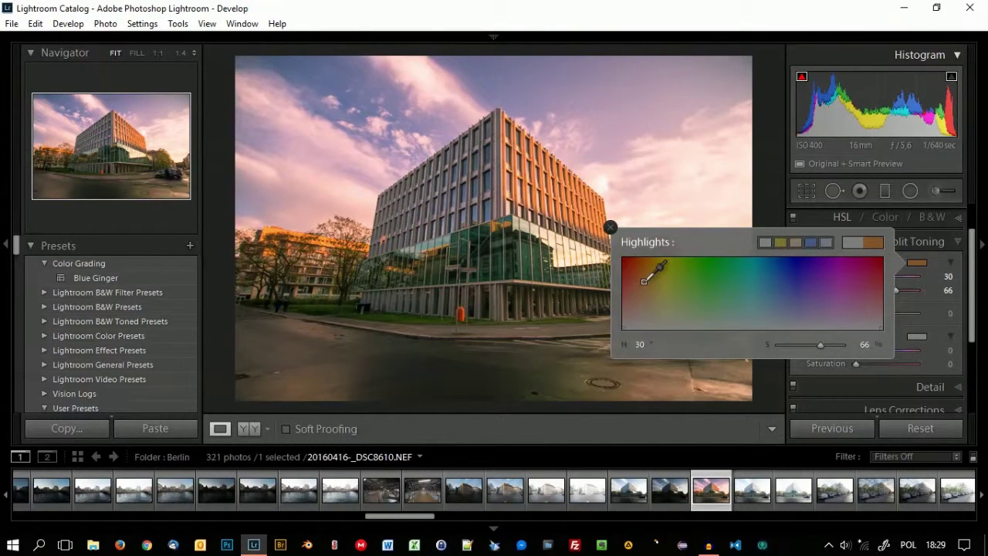
pyautogui.moveTo(644, 281)
pyautogui.mouseDown()
pyautogui.moveTo(638, 288)
pyautogui.moveTo(752, 285)
pyautogui.moveTo(786, 273)
pyautogui.mouseUp()
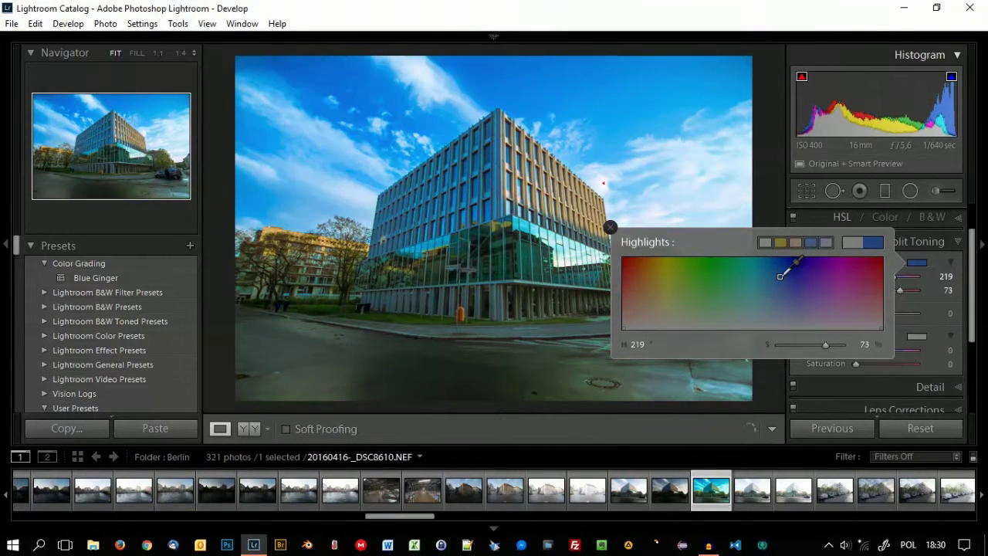
pyautogui.moveTo(786, 273)
pyautogui.mouseDown()
pyautogui.moveTo(745, 271)
pyautogui.moveTo(647, 336)
pyautogui.mouseUp()
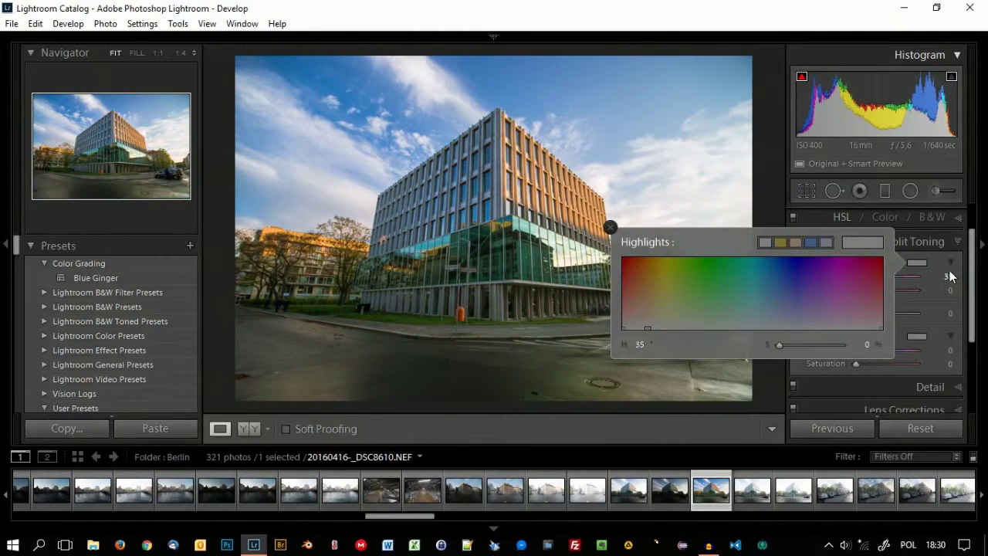
pyautogui.click(918, 340)
pyautogui.click(918, 339)
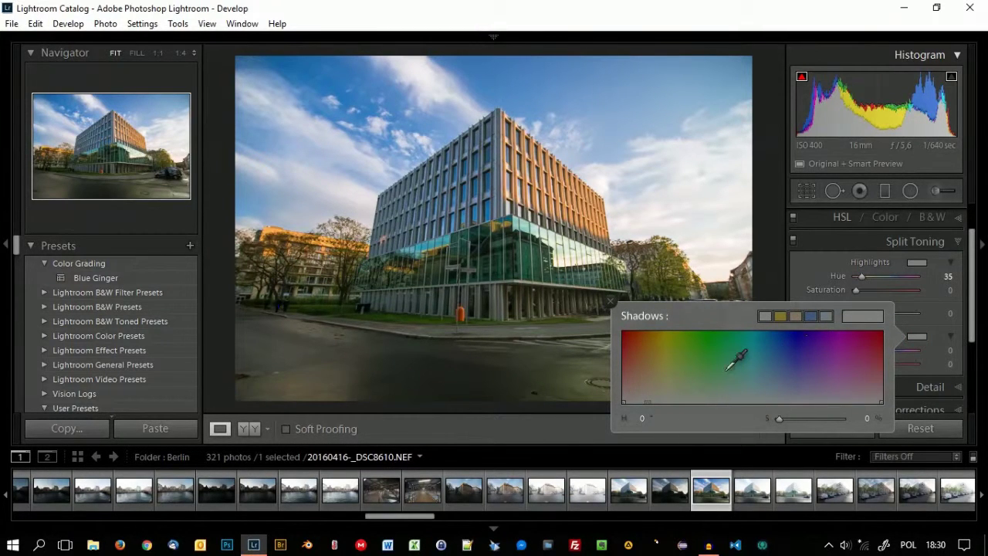
# Try yellow, blue and muted teal shadow tints in the Shadows colour picker.
pyautogui.click(664, 347)
pyautogui.moveTo(663, 347); pyautogui.dragTo(666, 342)
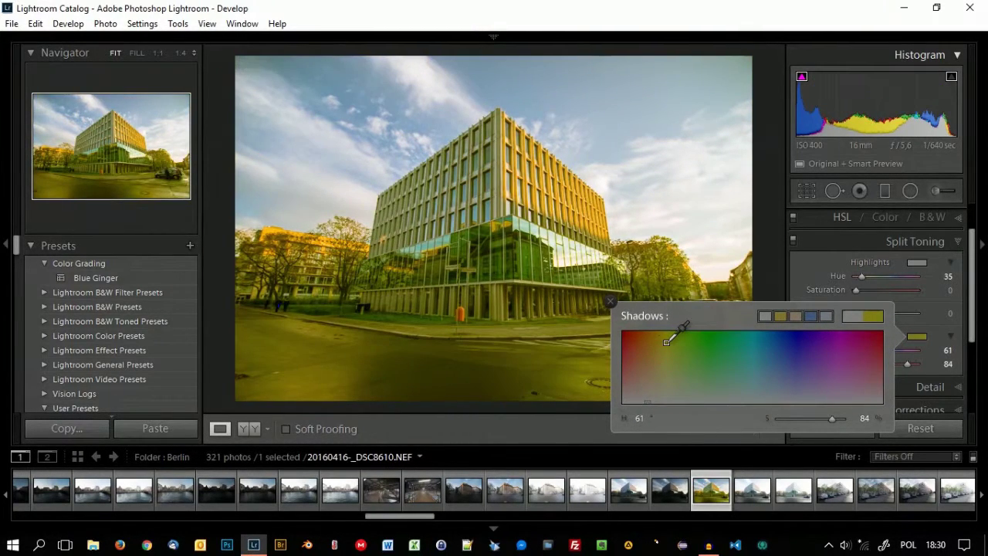
pyautogui.moveTo(667, 341); pyautogui.dragTo(792, 339)
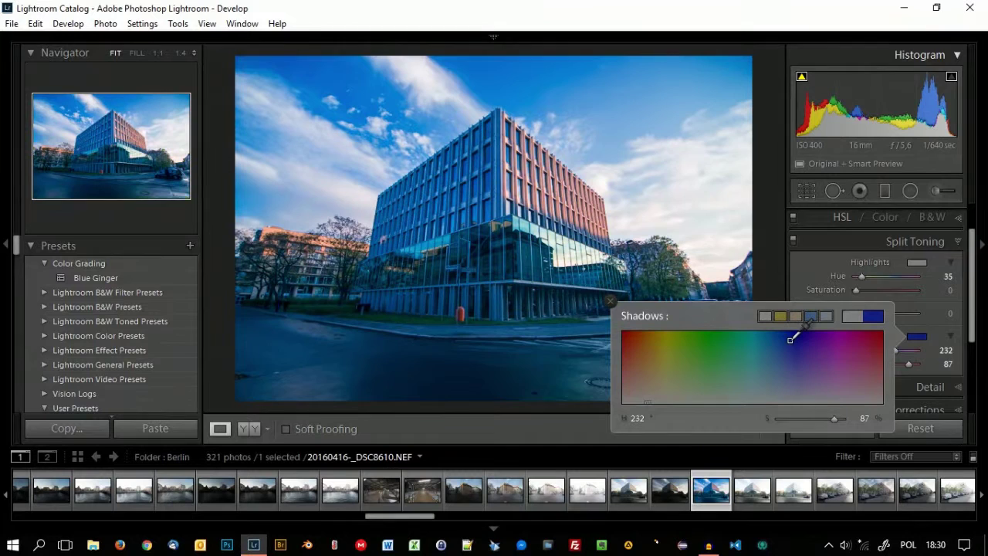
pyautogui.moveTo(791, 339); pyautogui.dragTo(752, 376)
pyautogui.click(611, 301)
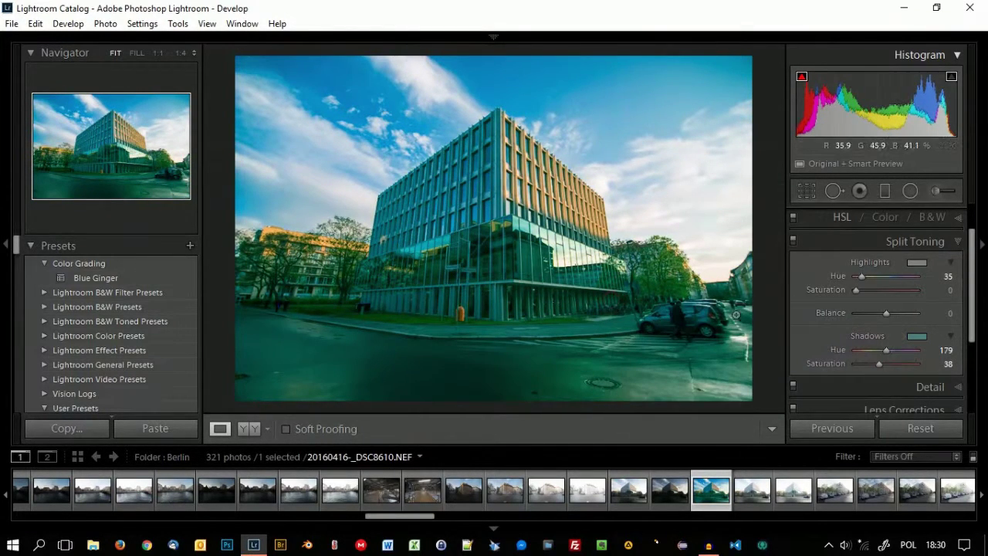
# Reopen the Shadows picker and leave the tint at hue 248, saturation 0.
pyautogui.click(917, 336)
pyautogui.click(916, 336)
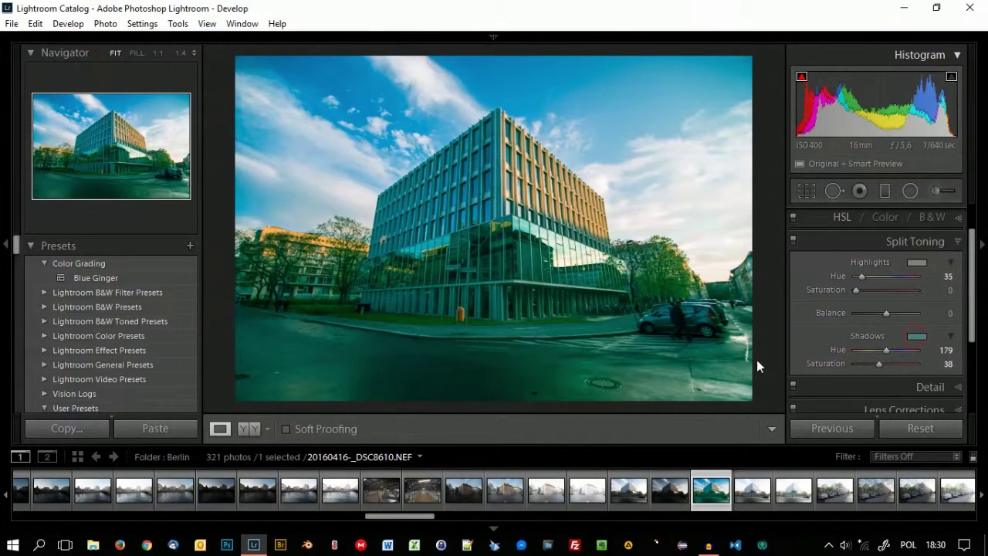
pyautogui.click(916, 334)
pyautogui.moveTo(838, 342)
pyautogui.mouseDown()
pyautogui.moveTo(801, 361)
pyautogui.moveTo(801, 401)
pyautogui.mouseUp()
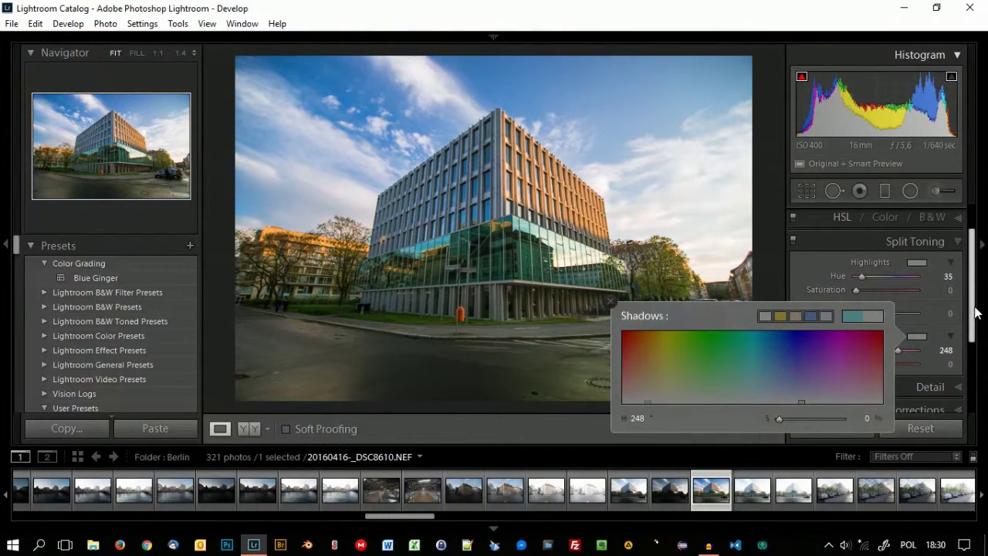
pyautogui.click(957, 231)
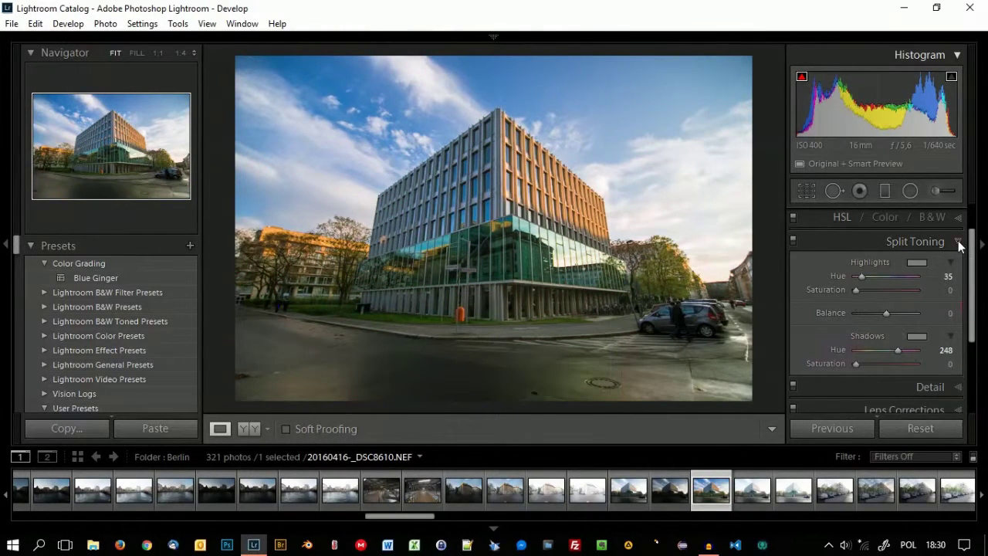
# Collapse Split Toning and expand the Lens Corrections panel.
pyautogui.click(957, 241)
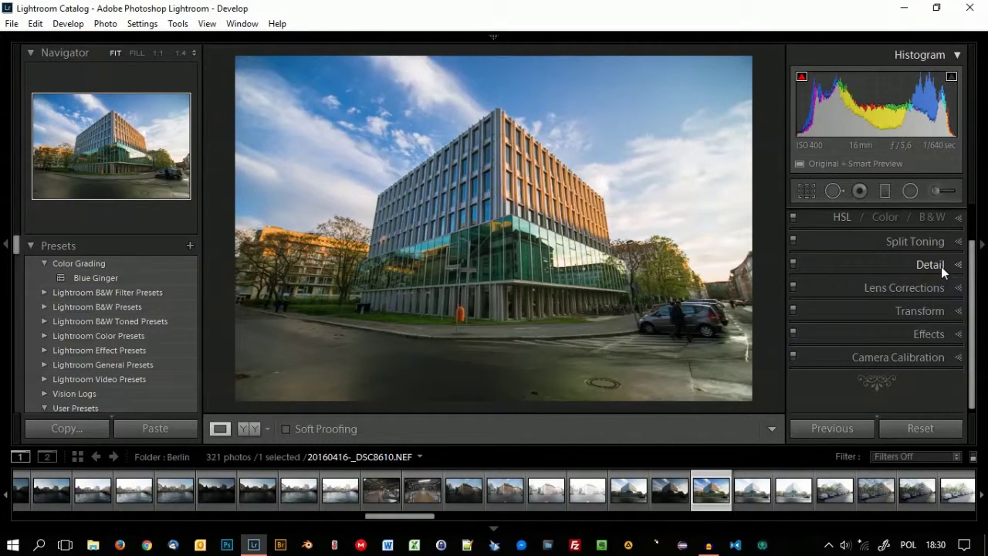
pyautogui.scroll(-1, 917, 308)
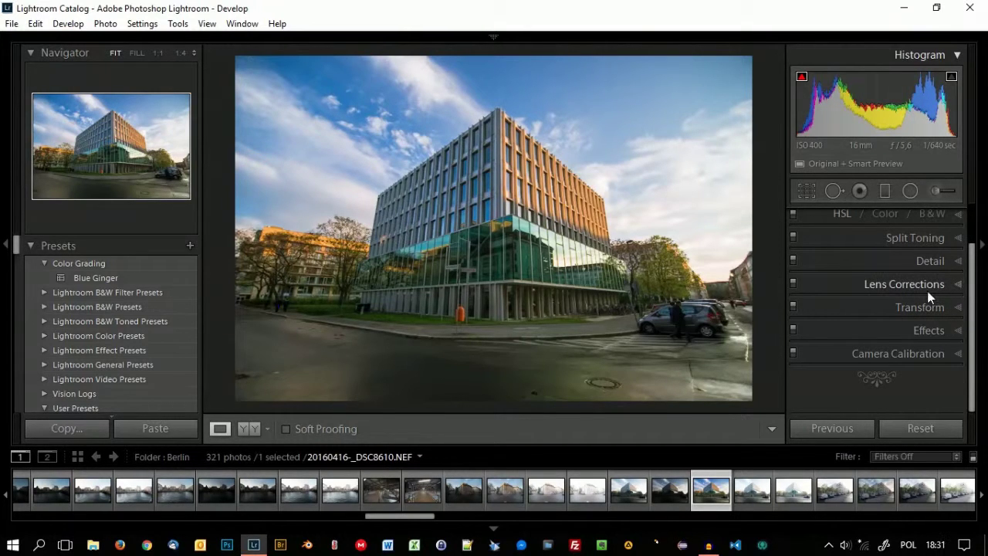
pyautogui.click(931, 287)
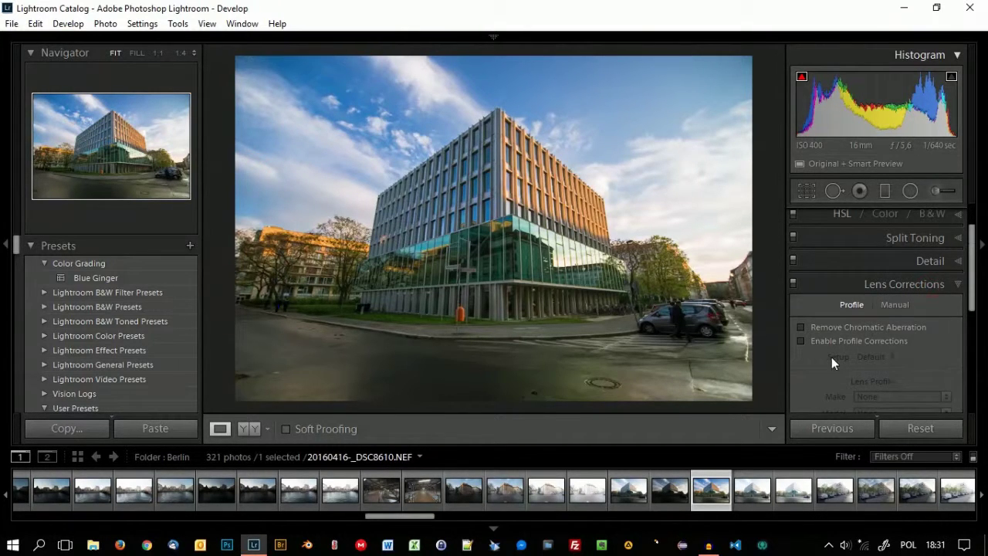
pyautogui.scroll(-1, 830, 357)
pyautogui.scroll(-1, 830, 357)
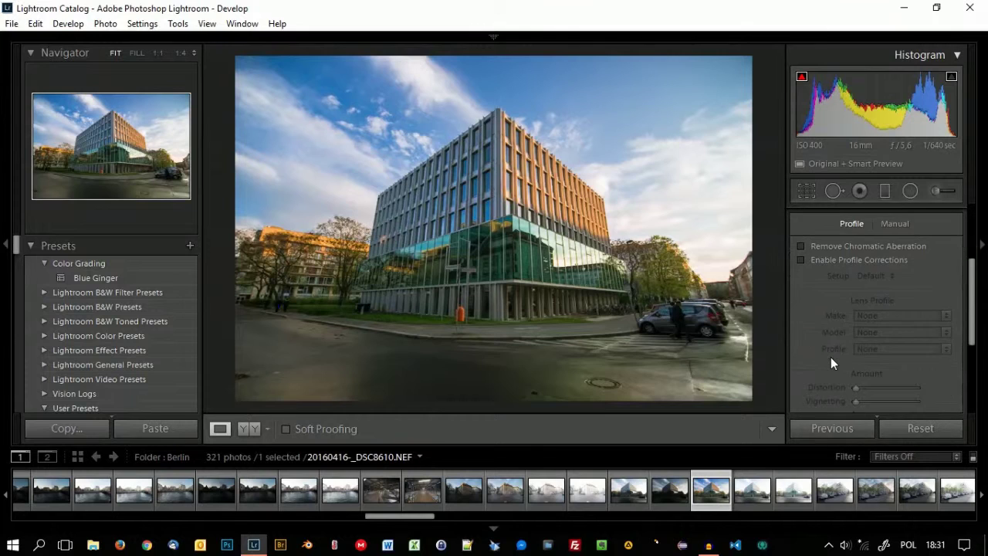
# Enable Remove Chromatic Aberration and the Tokina AT-X 116 profile, Distortion and Vignetting at 100.
pyautogui.click(800, 246)
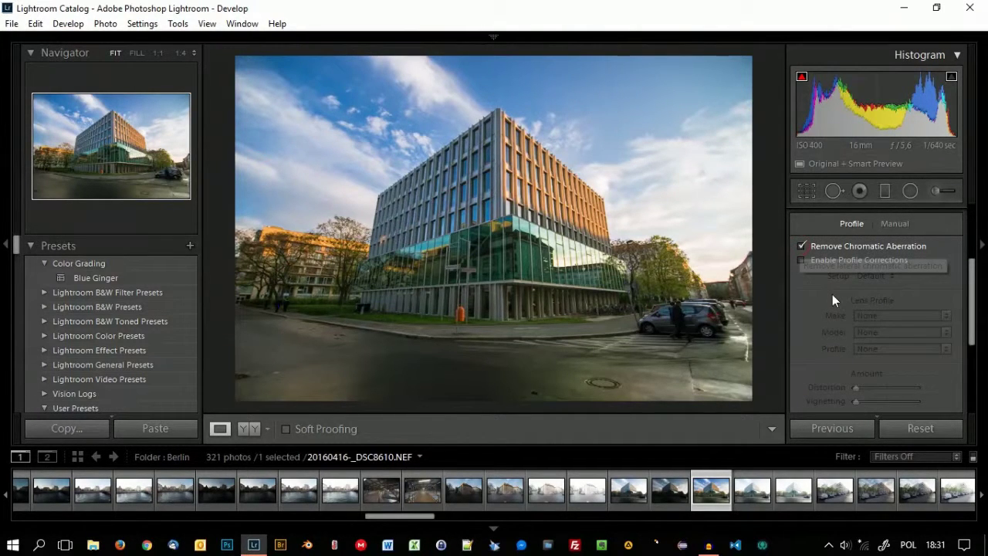
pyautogui.click(800, 259)
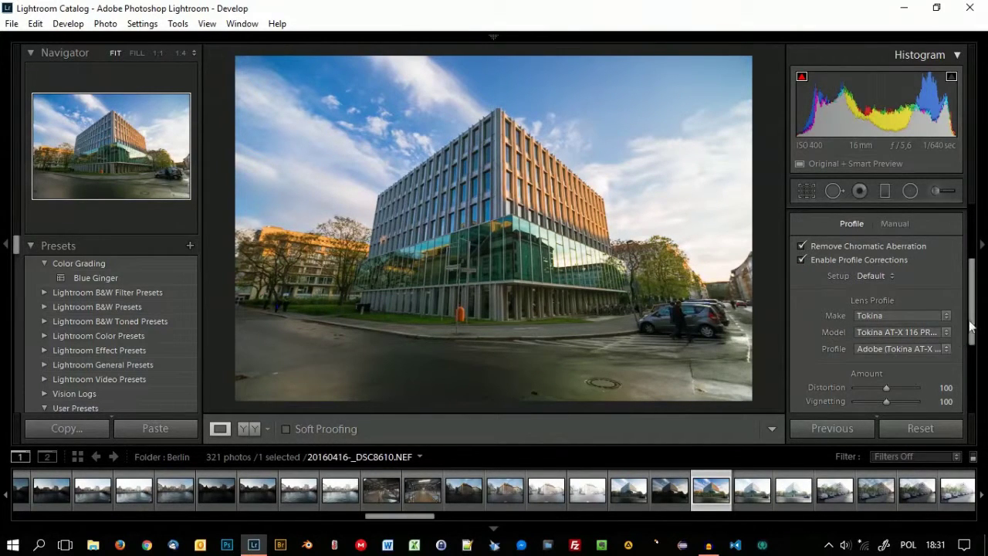
pyautogui.scroll(-2, 970, 332)
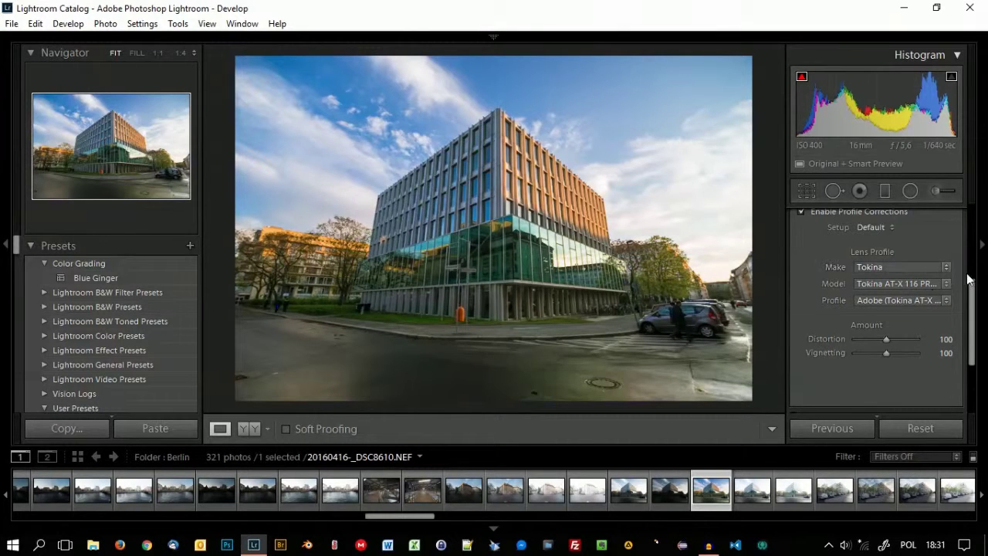
pyautogui.scroll(-2, 971, 292)
pyautogui.scroll(-4, 970, 292)
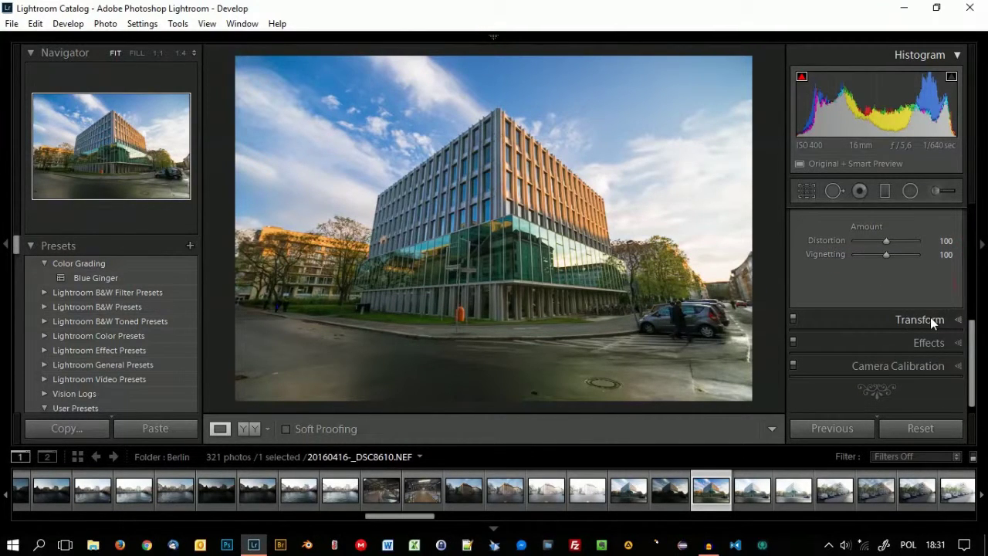
# Expand the Transform panel and apply an Upright correction to straighten the building's perspective.
pyautogui.click(930, 319)
pyautogui.scroll(3, 857, 324)
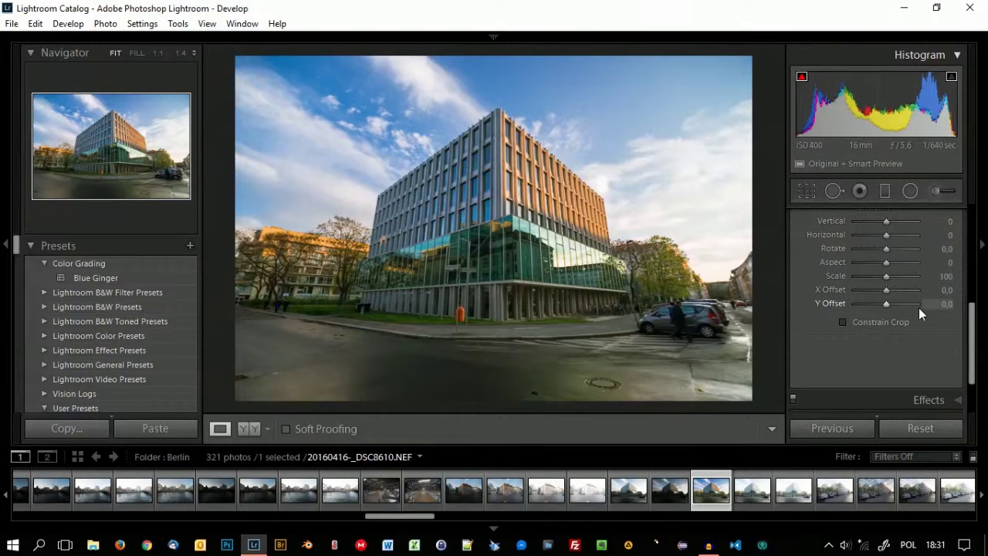
pyautogui.moveTo(974, 315); pyautogui.dragTo(982, 281)
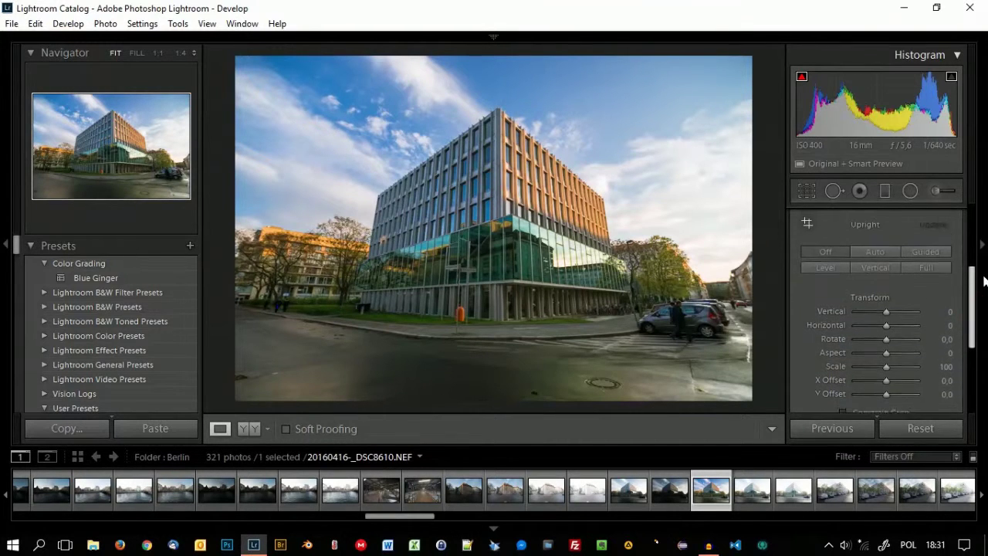
pyautogui.scroll(-2, 982, 282)
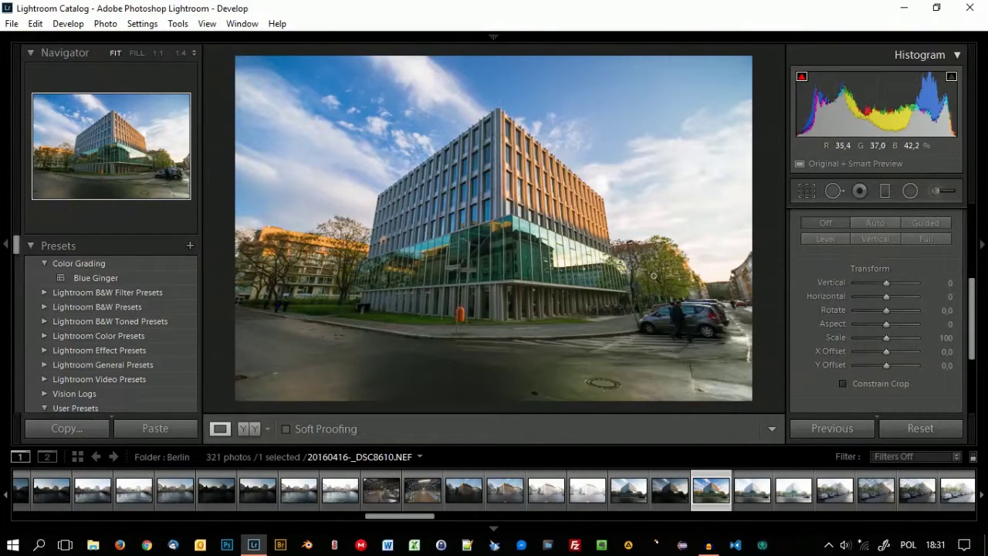
pyautogui.click(883, 225)
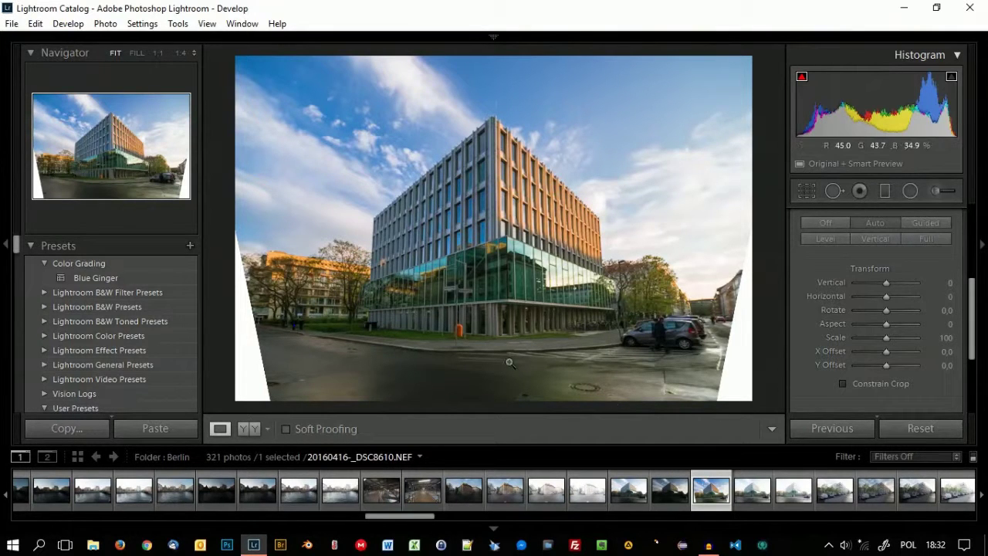
# Turn Constrain Crop on to trim the white wedges, switch it off, then undo that change.
pyautogui.click(844, 383)
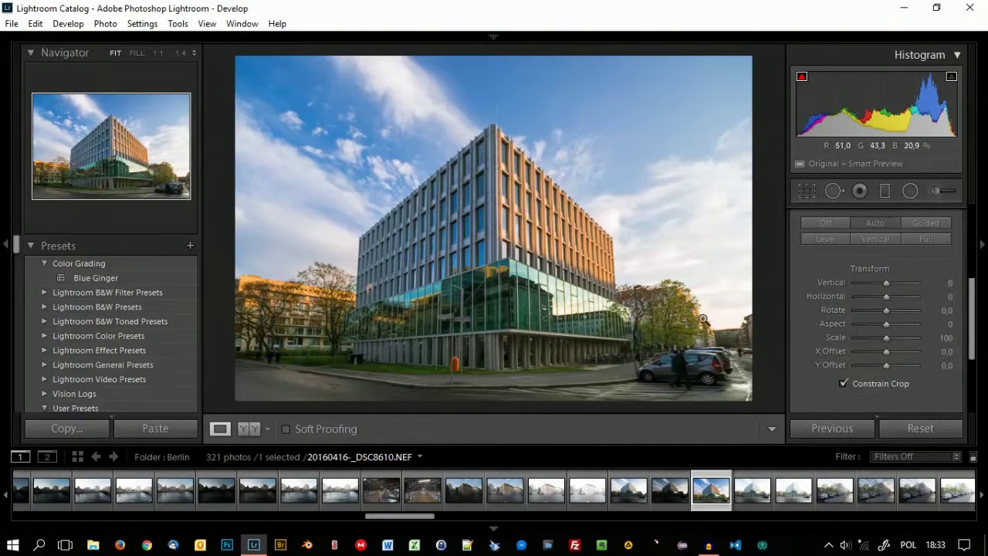
pyautogui.click(843, 384)
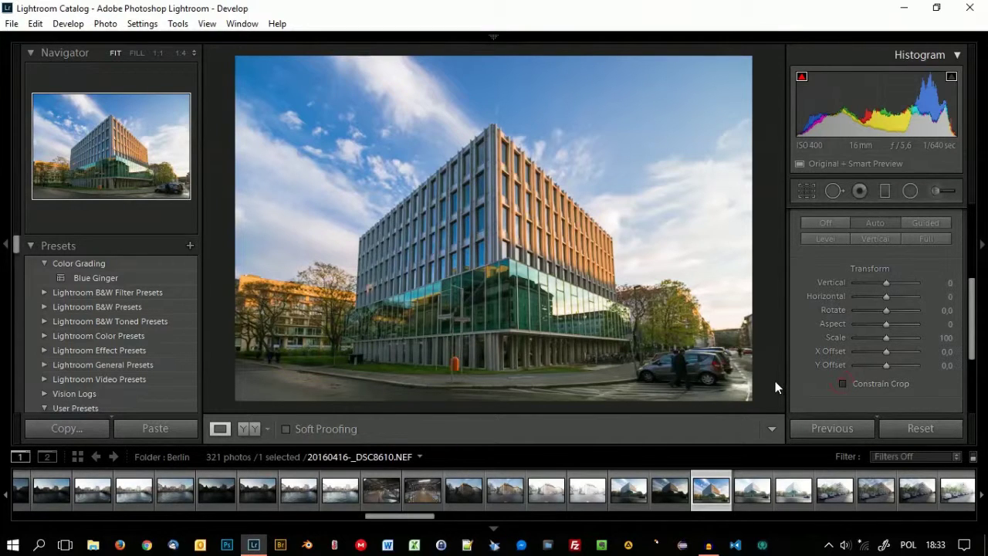
pyautogui.hotkey('ctrl', 'z')
pyautogui.hotkey('ctrl', 'z')
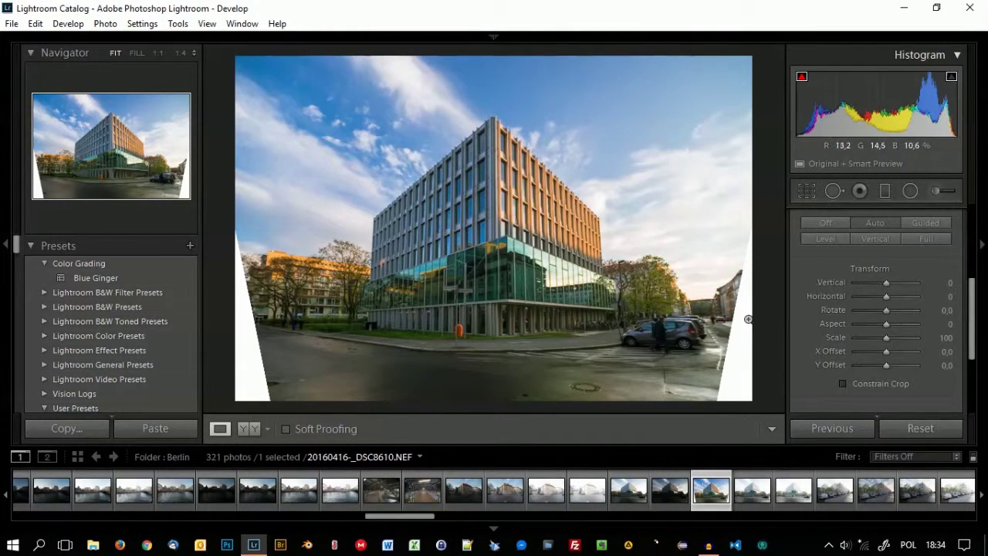
pyautogui.scroll(-3, 828, 359)
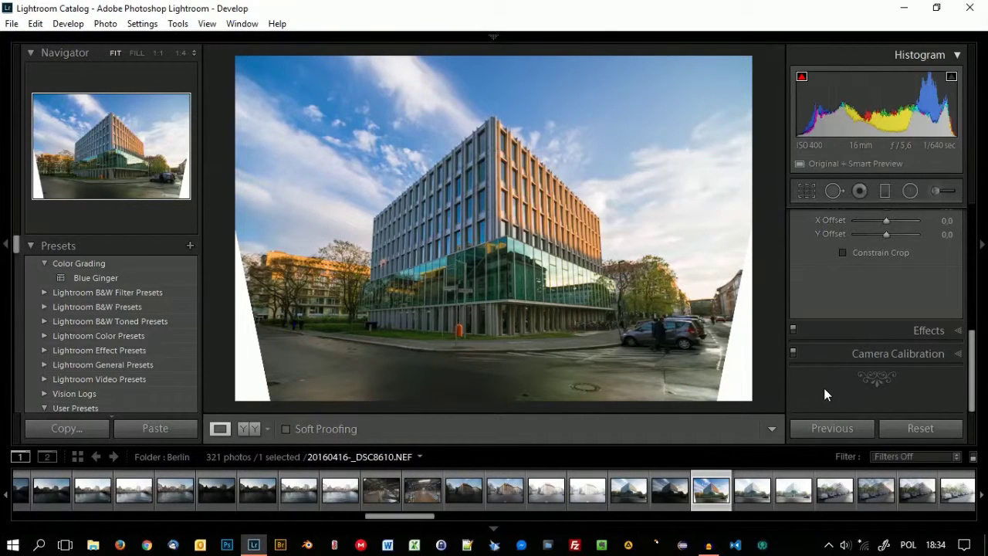
pyautogui.scroll(3, 824, 394)
pyautogui.scroll(2, 824, 395)
pyautogui.scroll(-2, 824, 395)
pyautogui.scroll(-3, 824, 395)
pyautogui.scroll(5, 831, 395)
pyautogui.scroll(-2, 831, 395)
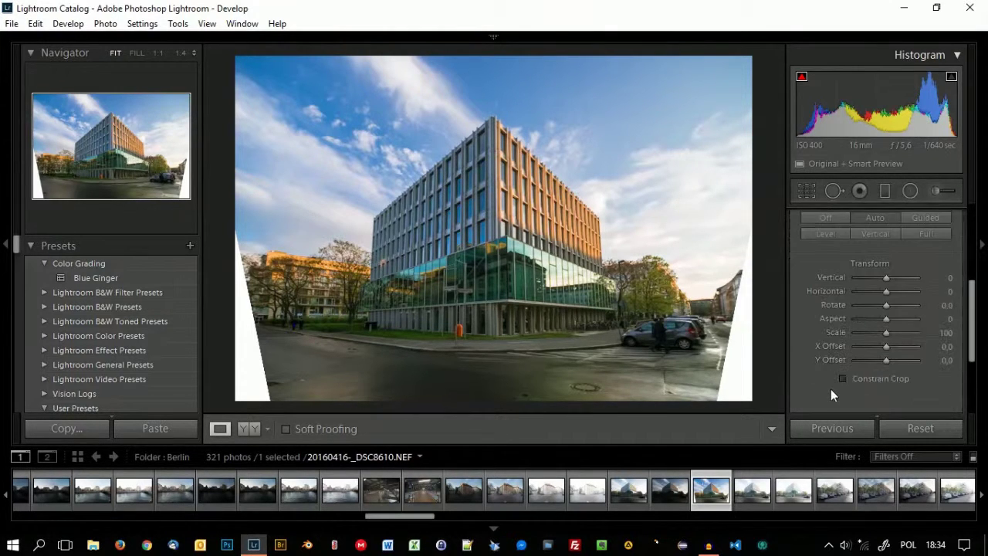
pyautogui.scroll(-2, 831, 395)
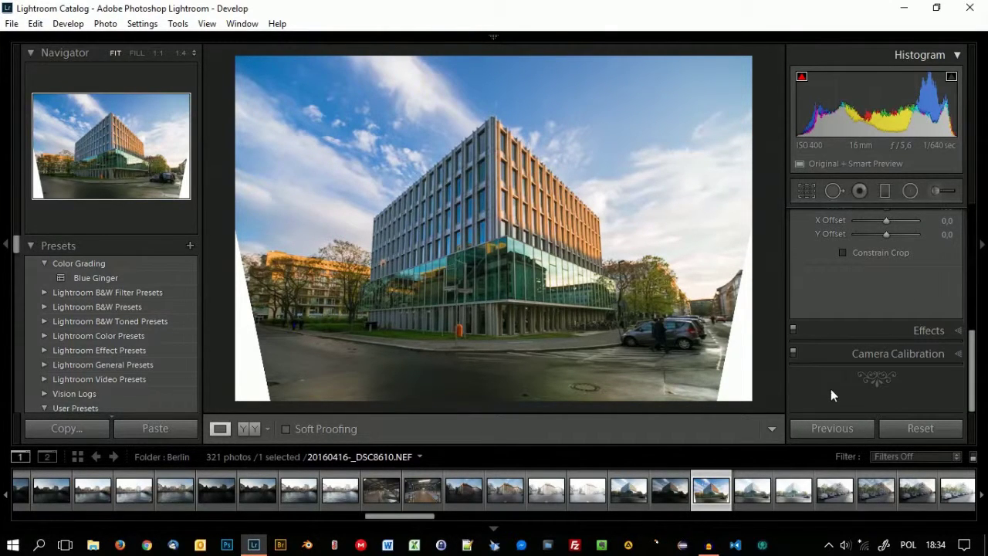